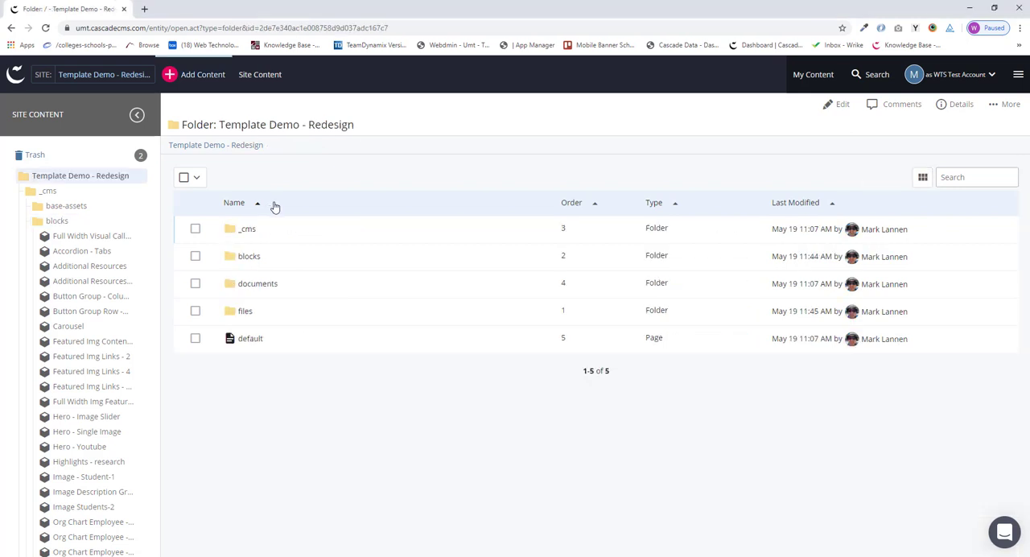
Step: Start a new Two Column Img Callout row block in the Template Demo - Redesign site
{"action": "left_click", "coordinate": [205, 77]}
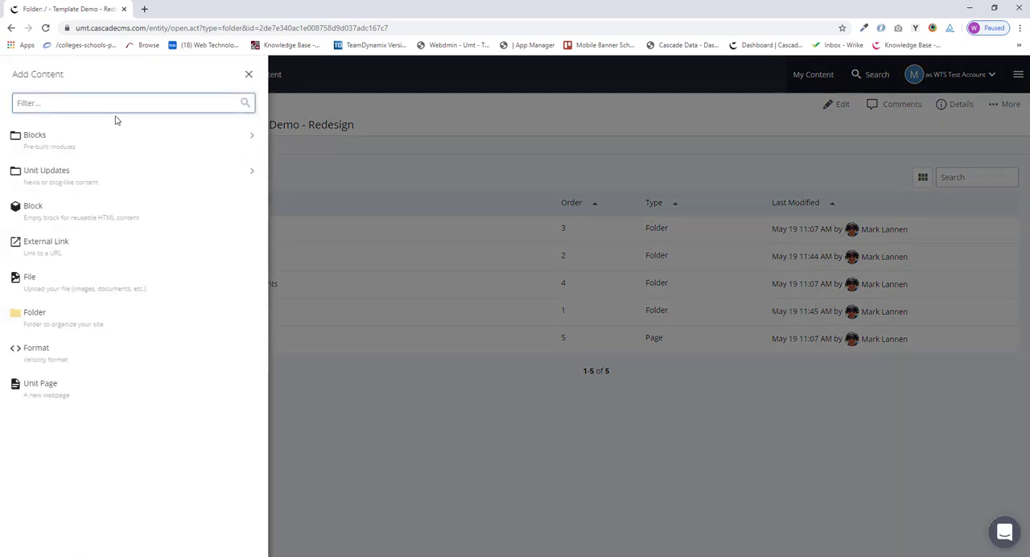
{"action": "left_click", "coordinate": [113, 138]}
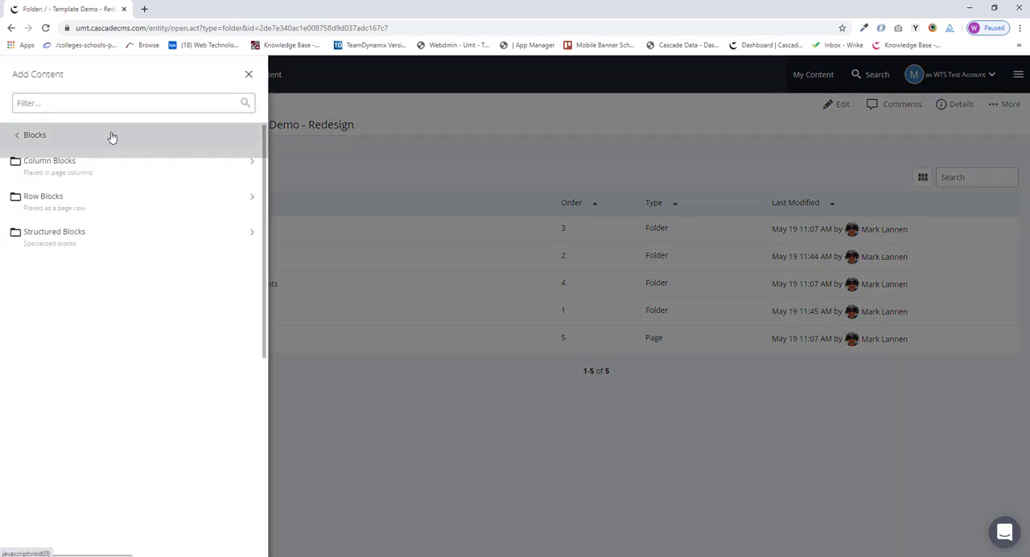
{"action": "left_click", "coordinate": [111, 201]}
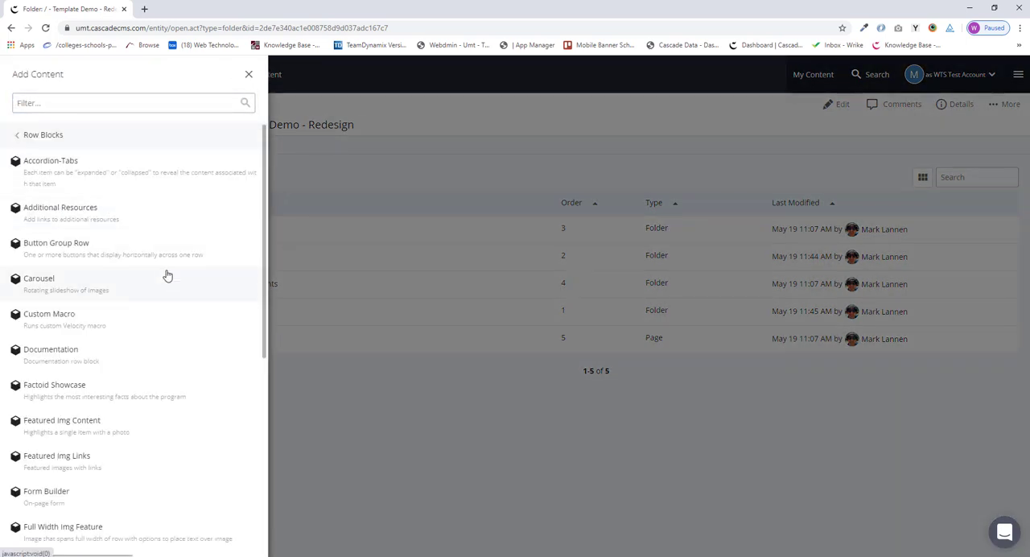
{"action": "scroll", "coordinate": [169, 280], "scroll_direction": "down", "scroll_amount": 5}
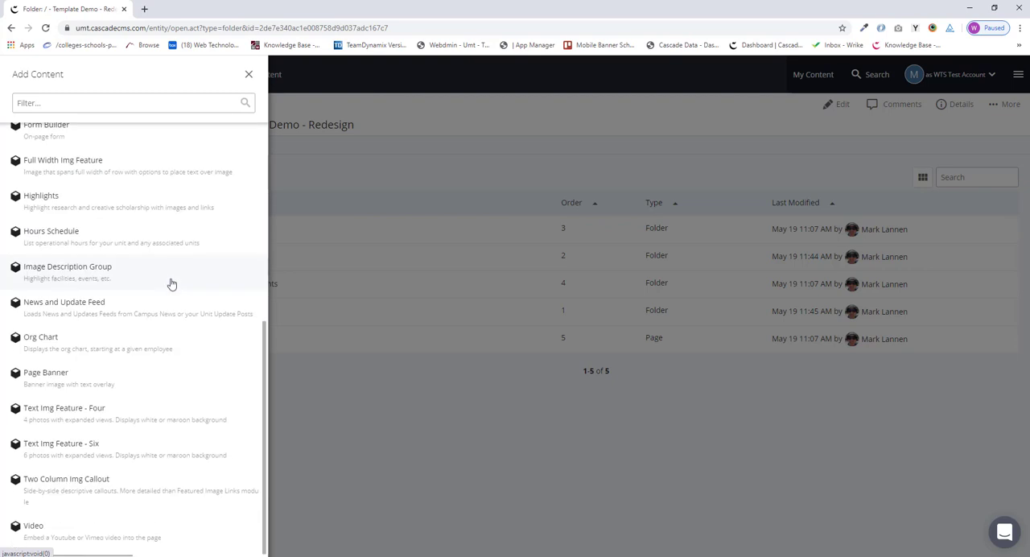
{"action": "left_click", "coordinate": [125, 488]}
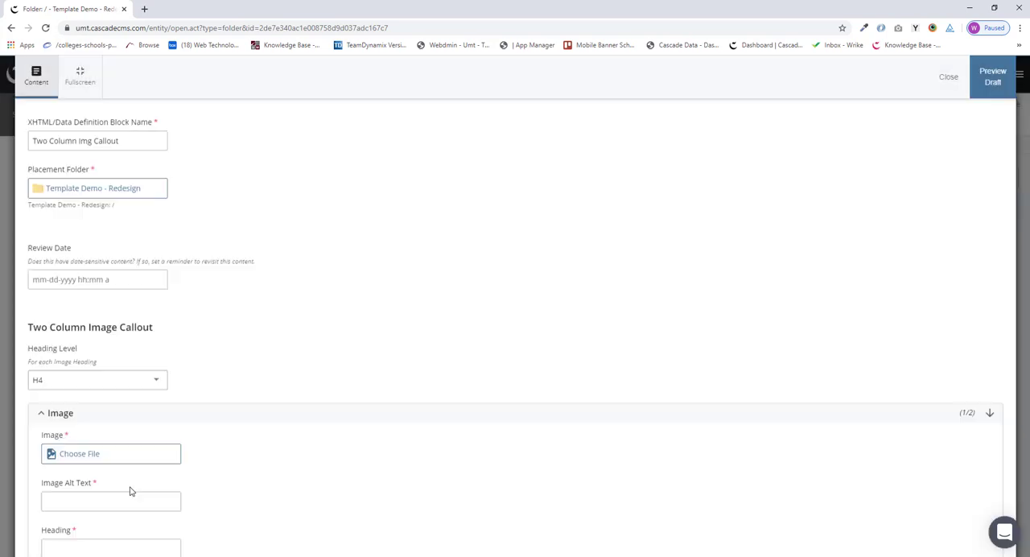
Step: Name the block "Two Column Img Callout - 2 UM programs"
{"action": "left_click", "coordinate": [138, 151]}
{"action": "type", "text": "- 2"}
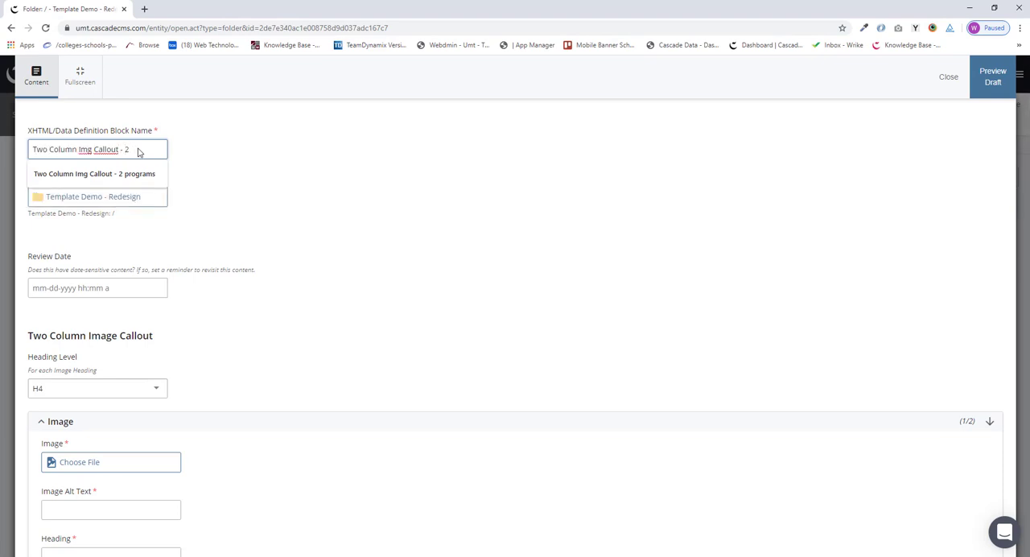
{"action": "type", "text": " UM"}
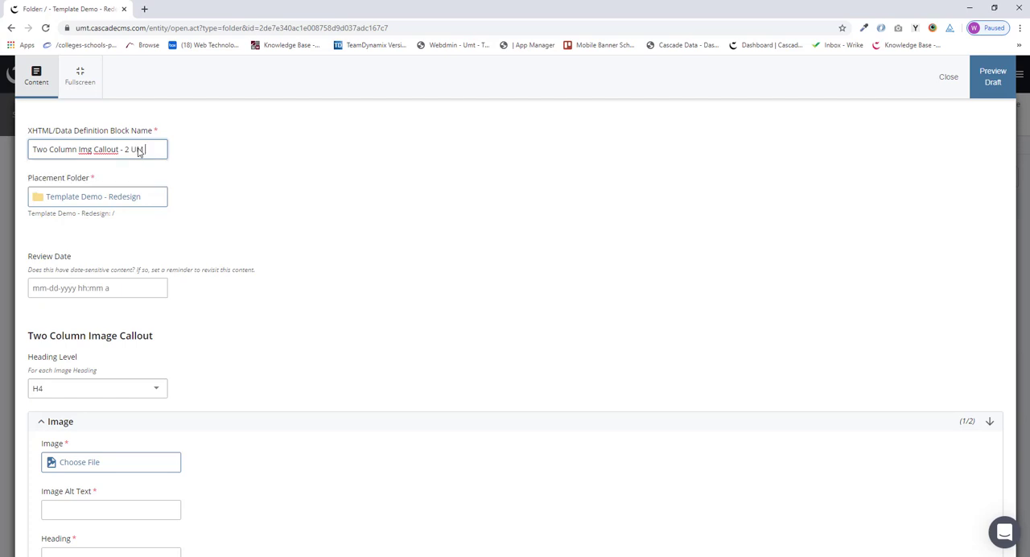
{"action": "type", "text": " programs"}
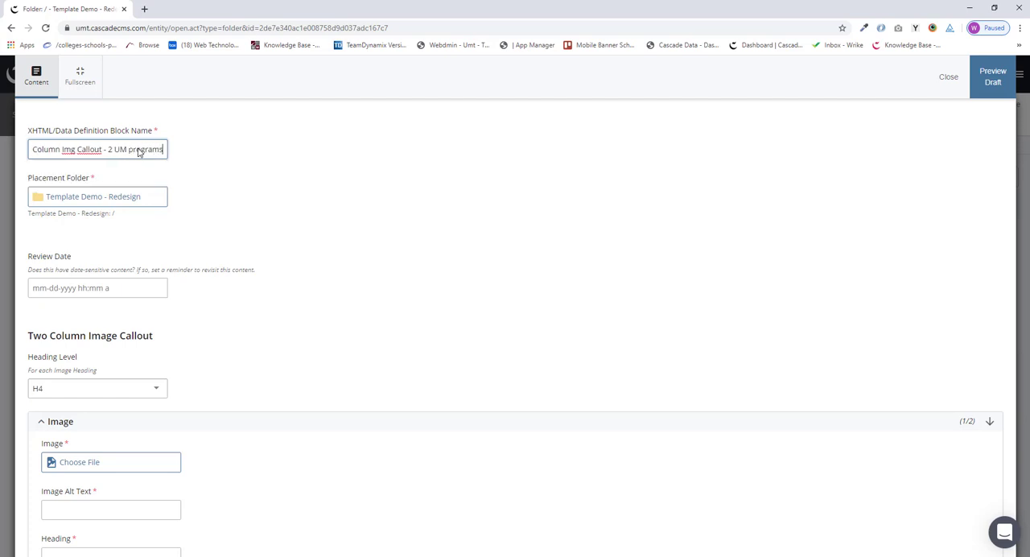
Step: Set the heading level for the image headings to H4
{"action": "scroll", "coordinate": [282, 366], "scroll_direction": "down", "scroll_amount": 2}
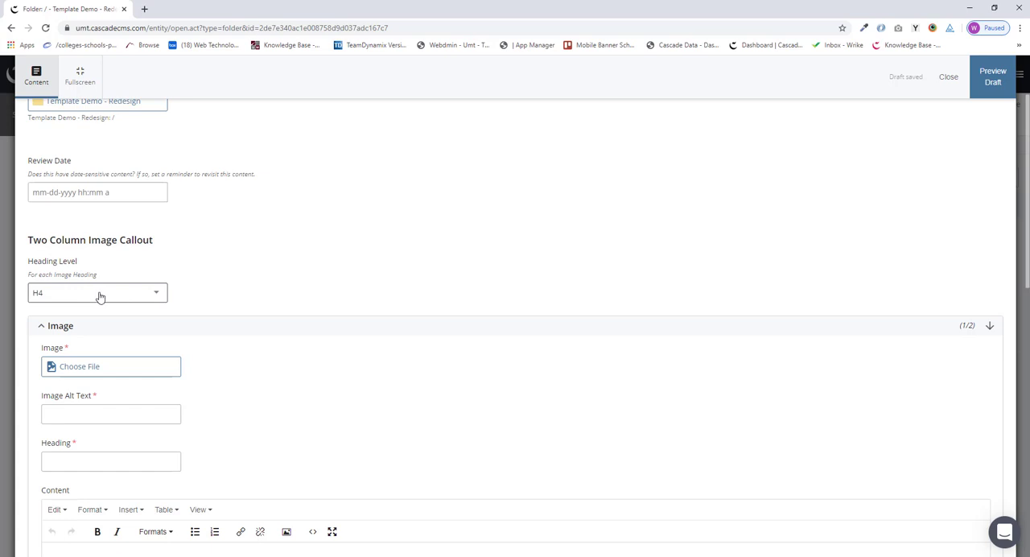
{"action": "left_click", "coordinate": [156, 294]}
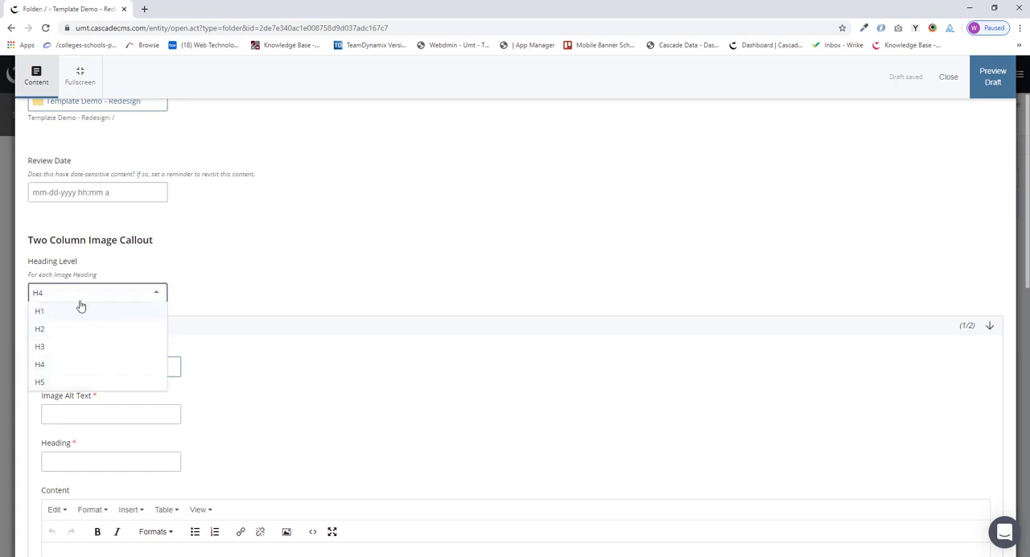
{"action": "left_click", "coordinate": [61, 363]}
Step: Choose native-american-studies-525px-darkened-50gray.jpg from the recent files as the first callout image
{"action": "scroll", "coordinate": [330, 290], "scroll_direction": "down", "scroll_amount": 1}
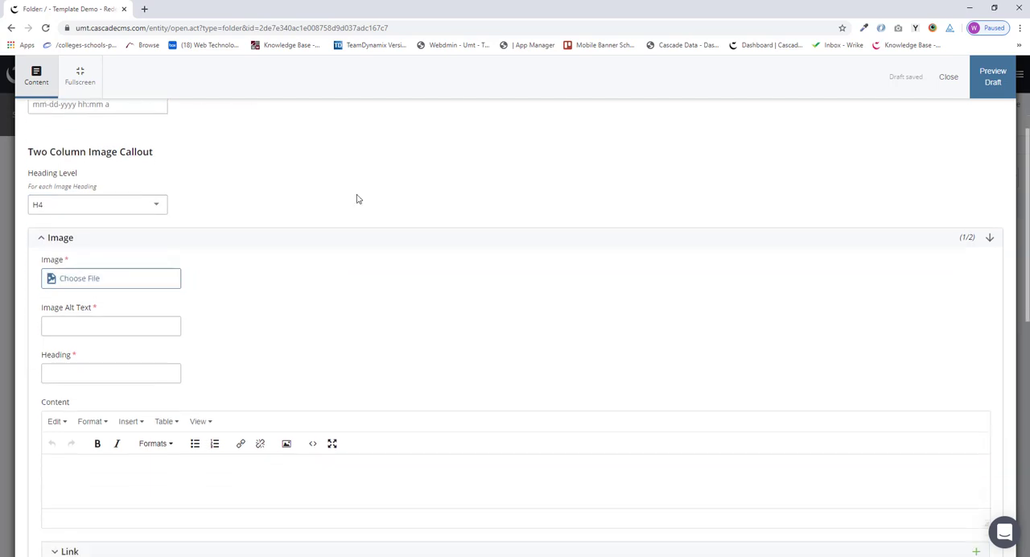
{"action": "scroll", "coordinate": [305, 303], "scroll_direction": "down", "scroll_amount": 1}
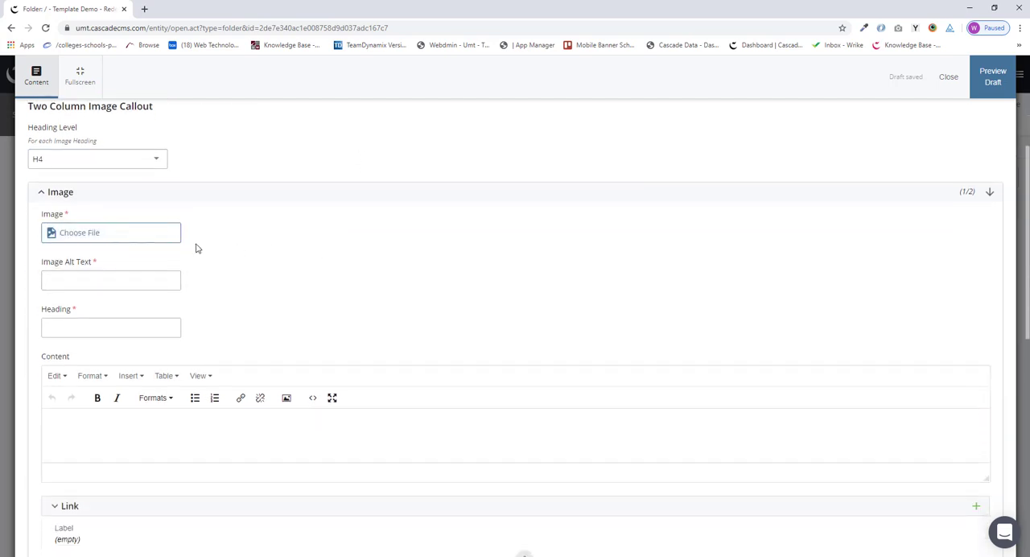
{"action": "left_click", "coordinate": [92, 233]}
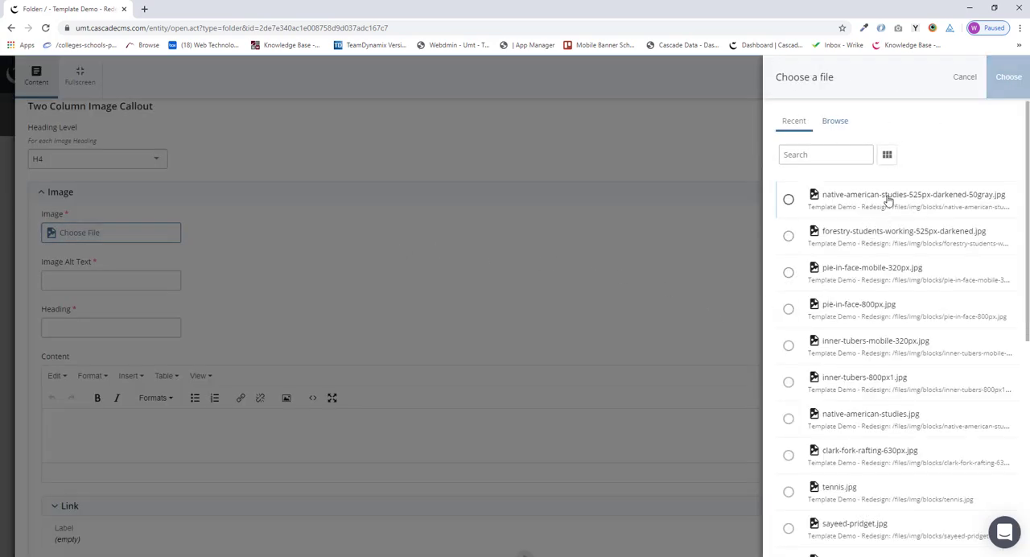
{"action": "left_click", "coordinate": [788, 200]}
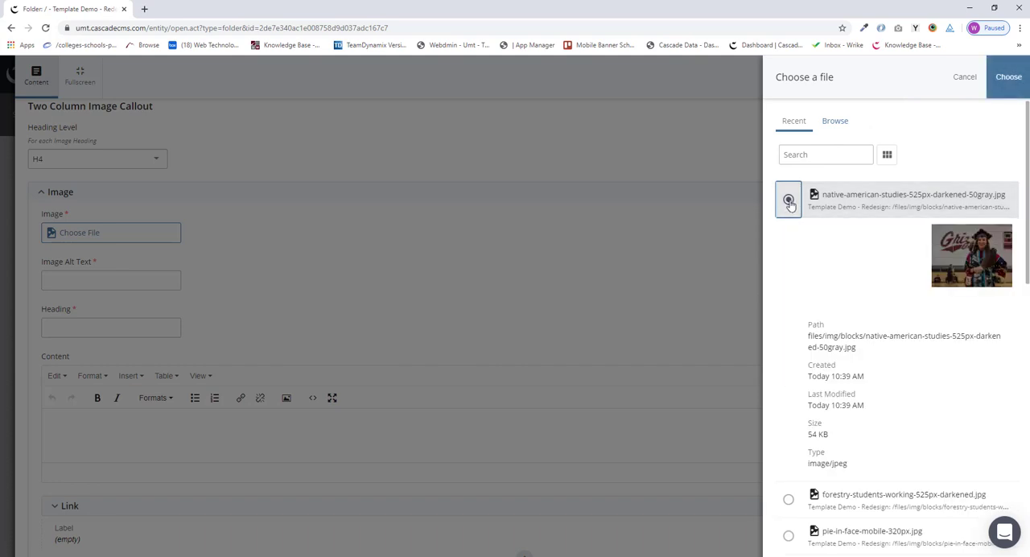
{"action": "left_click", "coordinate": [1006, 89]}
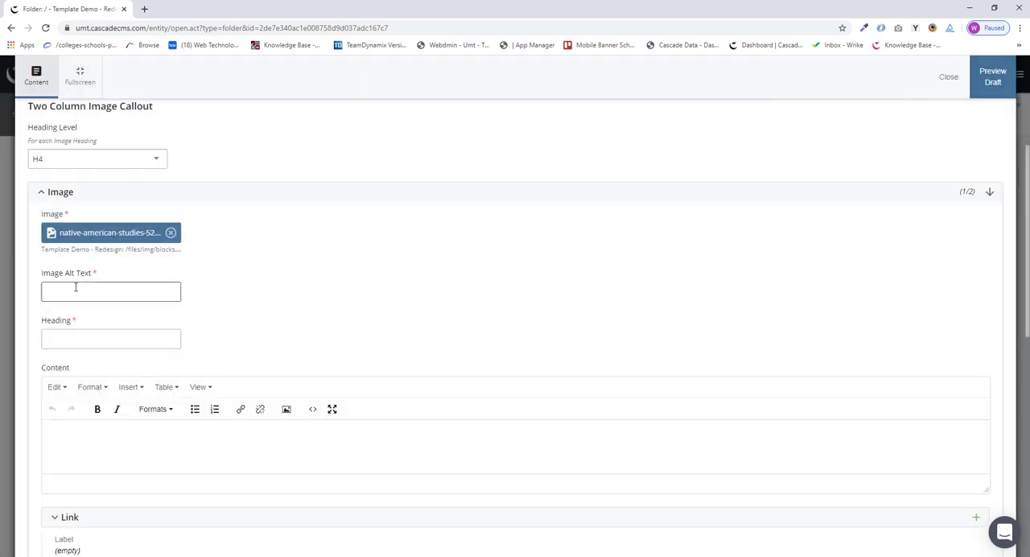
Step: Enter "Native American Studies graduate" as the first image's alt text
{"action": "left_click", "coordinate": [76, 290]}
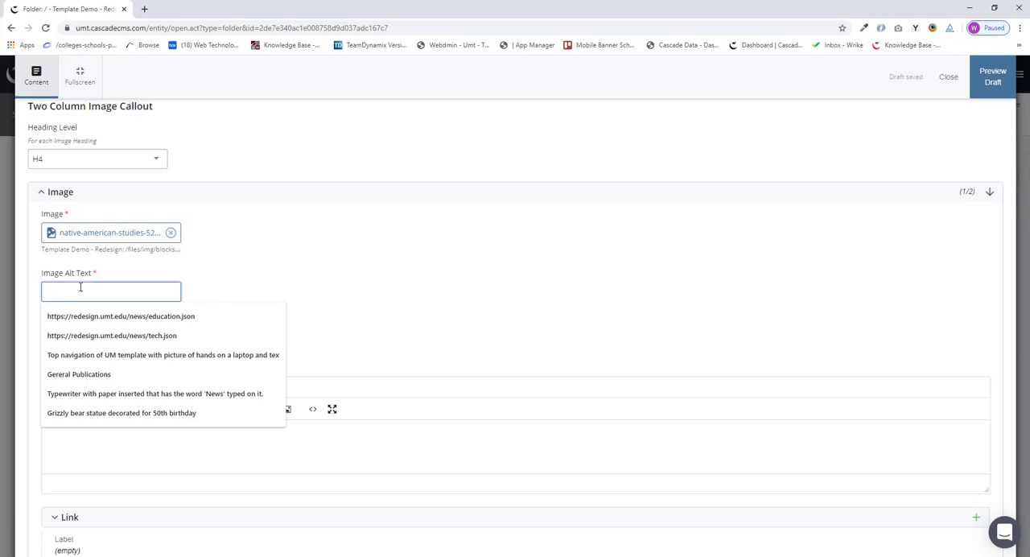
{"action": "type", "text": "N"}
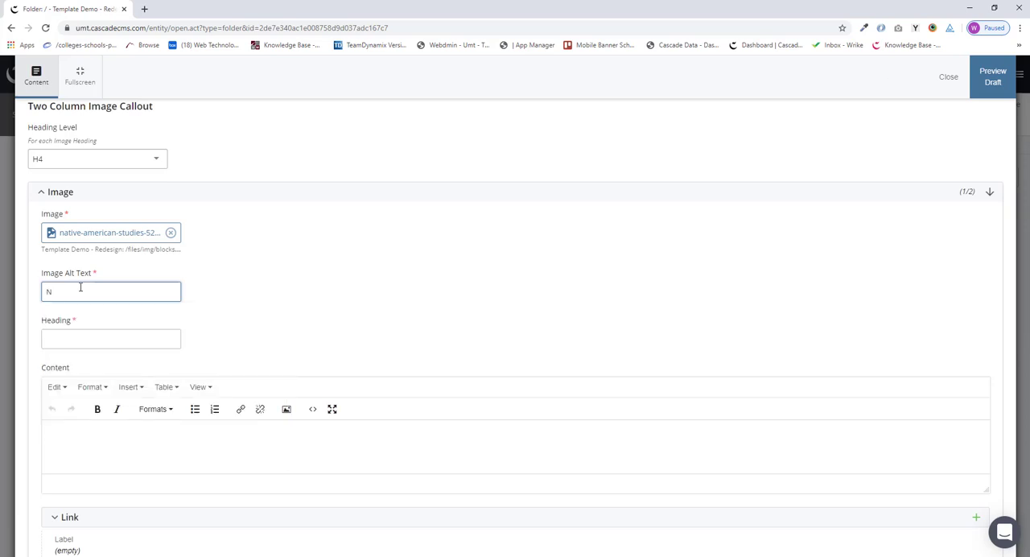
{"action": "type", "text": "ative American Studies graduate"}
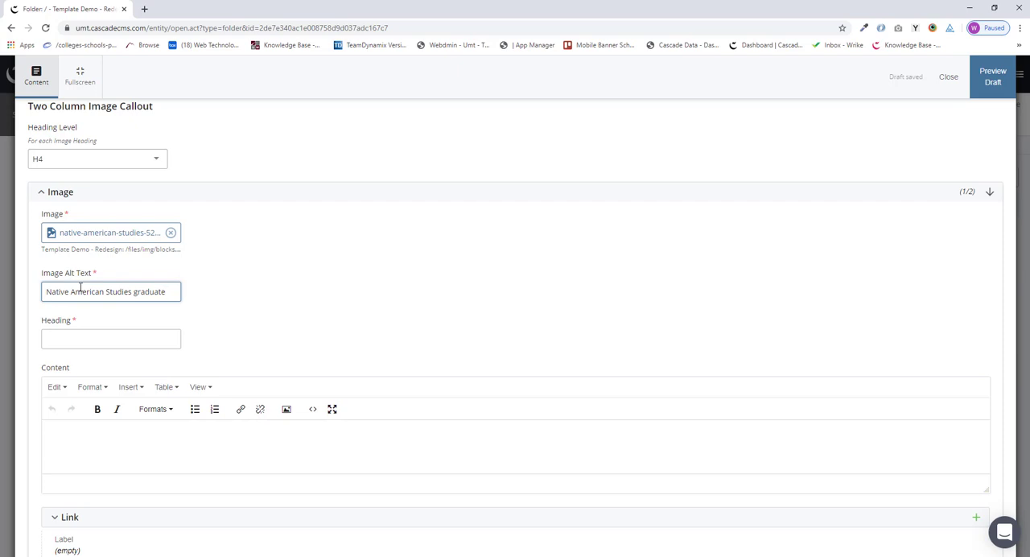
Step: Set the first image's heading to "Native American Studies"
{"action": "left_click", "coordinate": [100, 339]}
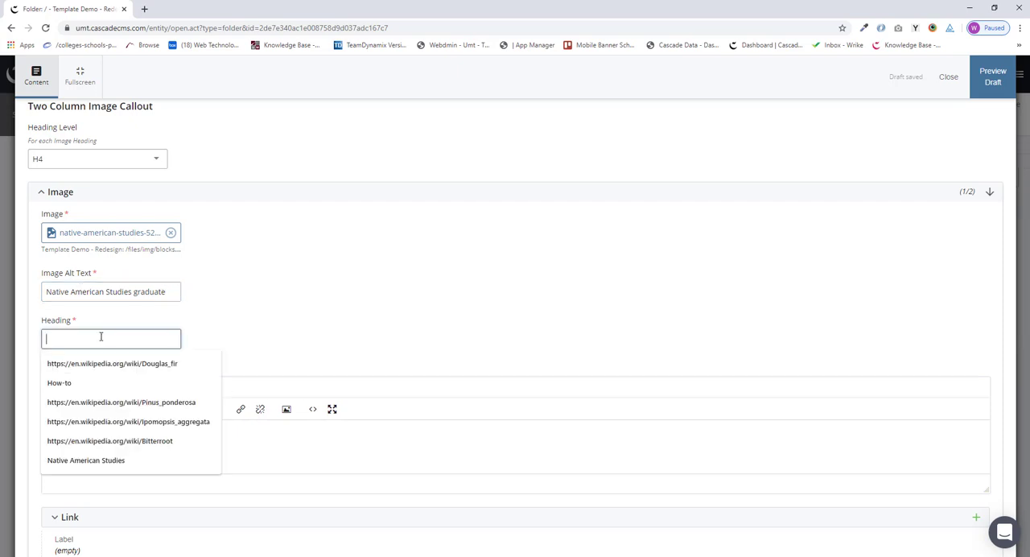
{"action": "type", "text": "Native"}
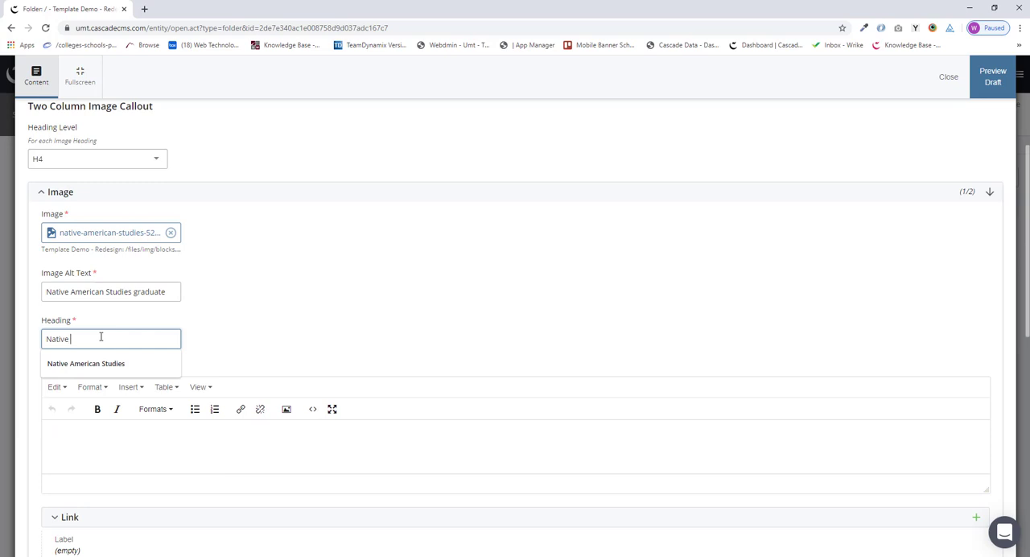
{"action": "key", "text": "Down"}
{"action": "key", "text": "Return"}
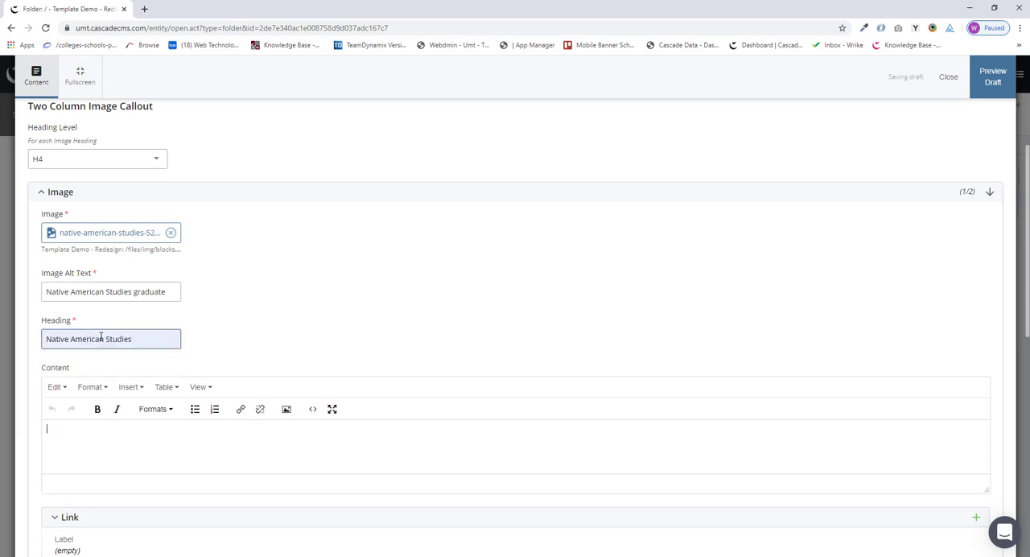
Step: Paste the copied sentence describing Native American Studies into the first image's content and add a blank line below it
{"action": "left_click", "coordinate": [94, 444]}
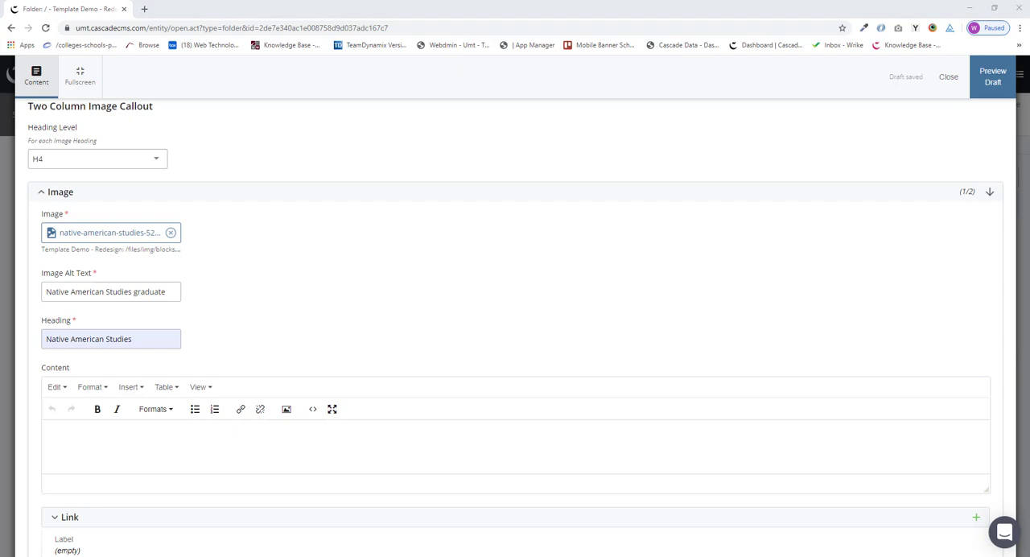
{"action": "left_click", "coordinate": [73, 438]}
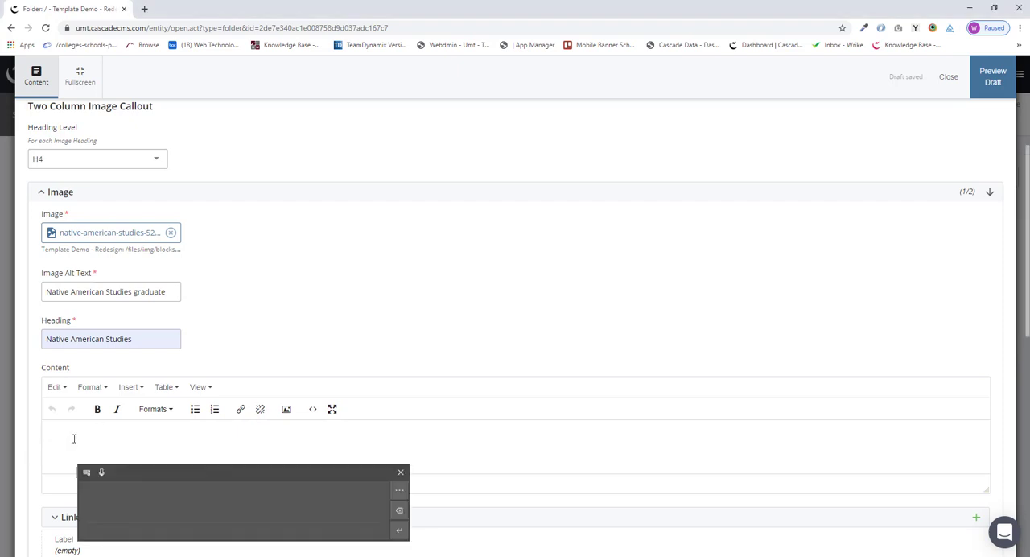
{"action": "type", "text": "Native American Studies is an academic discipline committed to examining the contemporary and past experiences and life ways of the first Americans from their perspective."}
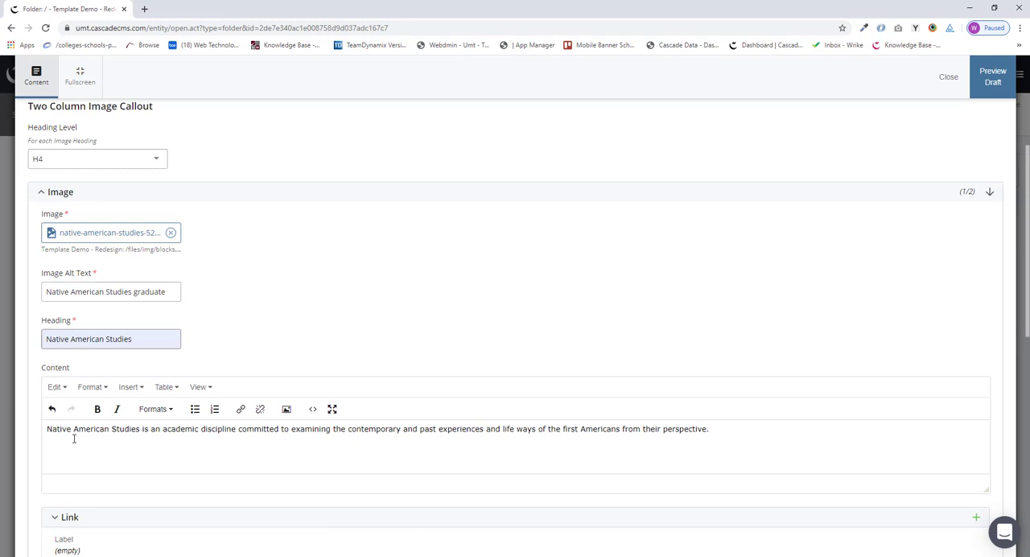
{"action": "scroll", "coordinate": [74, 439], "scroll_direction": "down", "scroll_amount": 1}
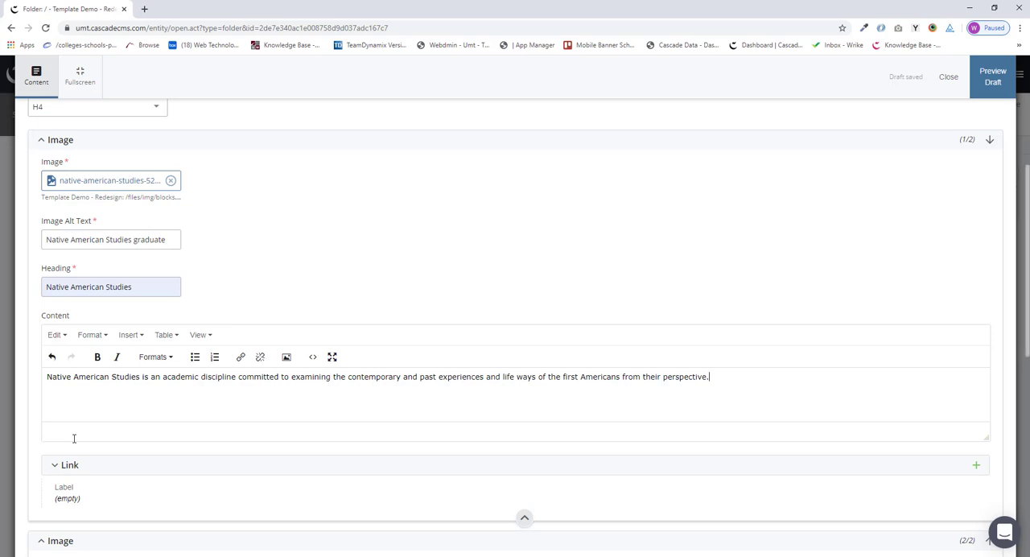
{"action": "key", "text": "Return"}
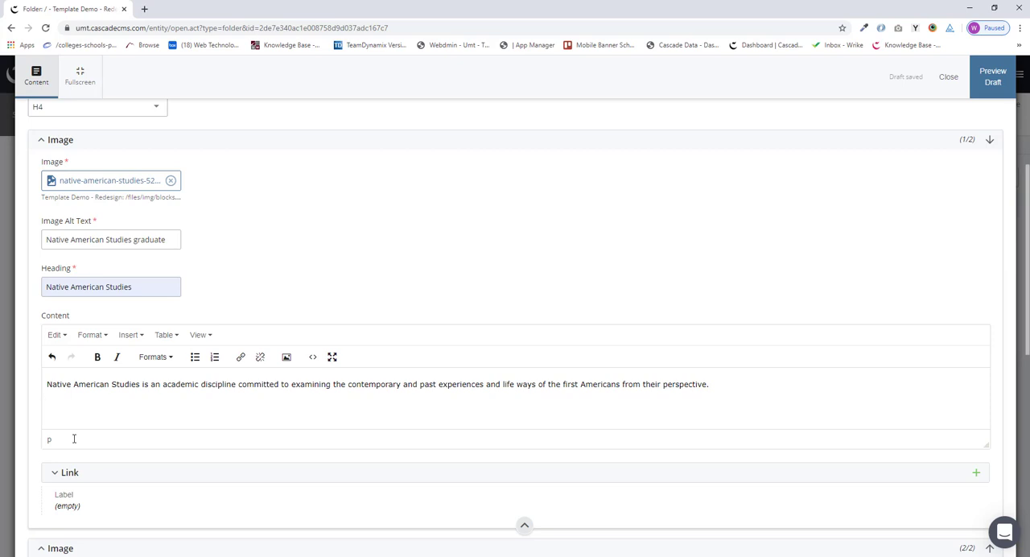
Step: Expand the first image's link and label it "Visit Native American Studies website"
{"action": "scroll", "coordinate": [73, 438], "scroll_direction": "down", "scroll_amount": 1}
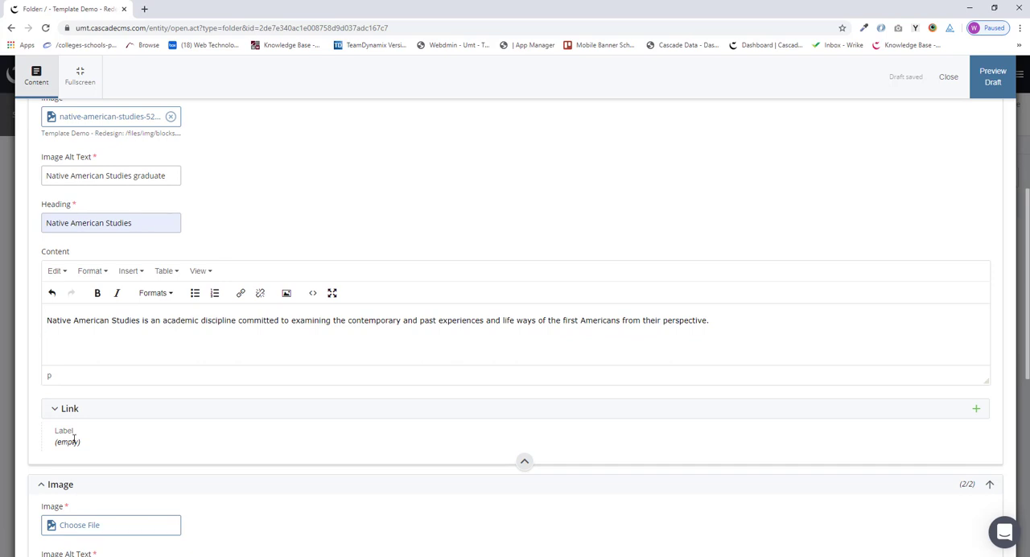
{"action": "scroll", "coordinate": [74, 439], "scroll_direction": "down", "scroll_amount": 1}
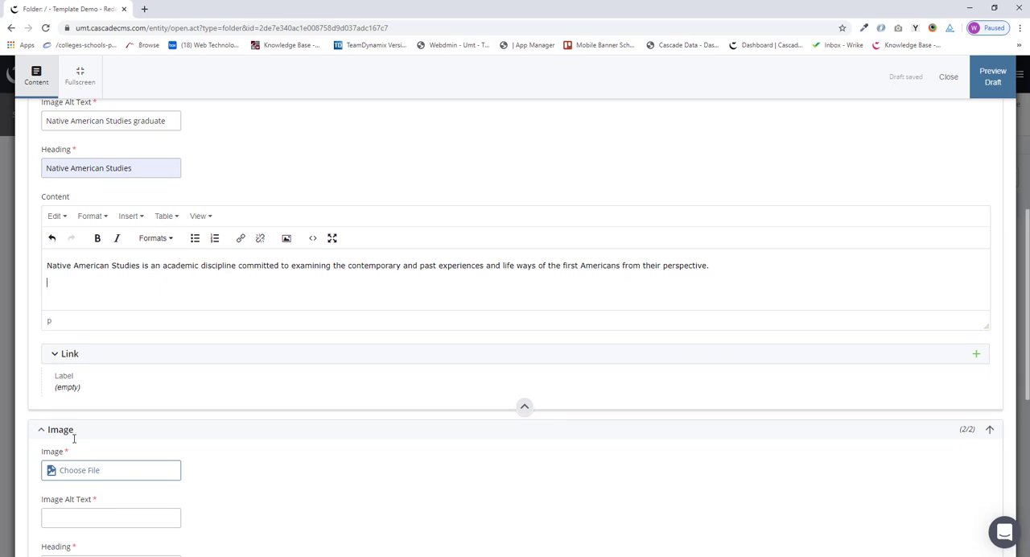
{"action": "scroll", "coordinate": [73, 439], "scroll_direction": "down", "scroll_amount": 1}
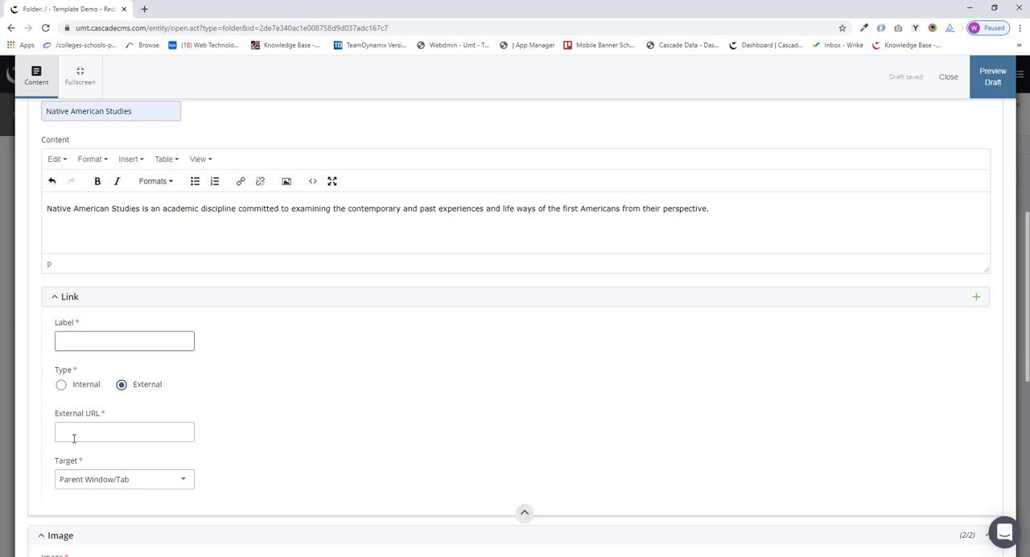
{"action": "left_click", "coordinate": [124, 341]}
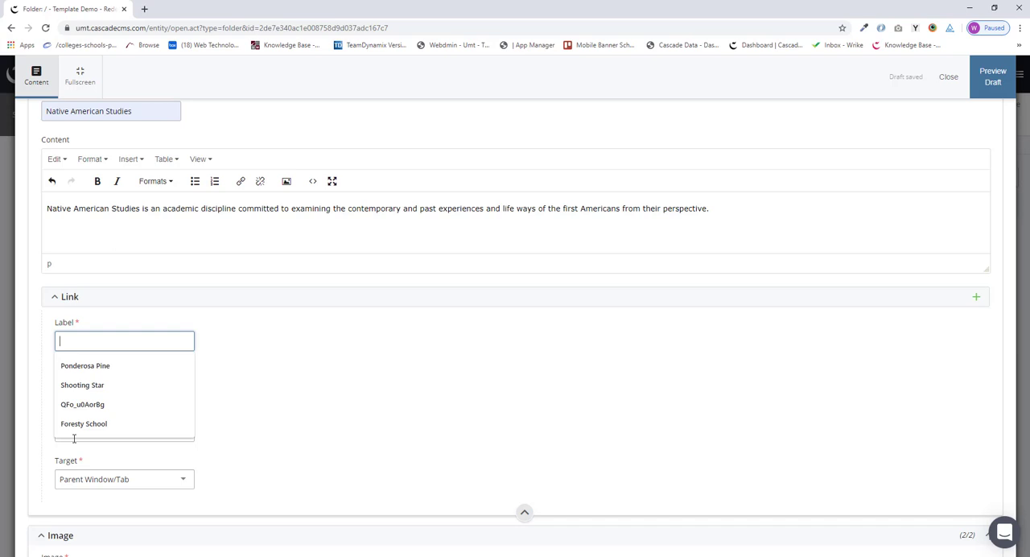
{"action": "type", "text": "Viwe"}
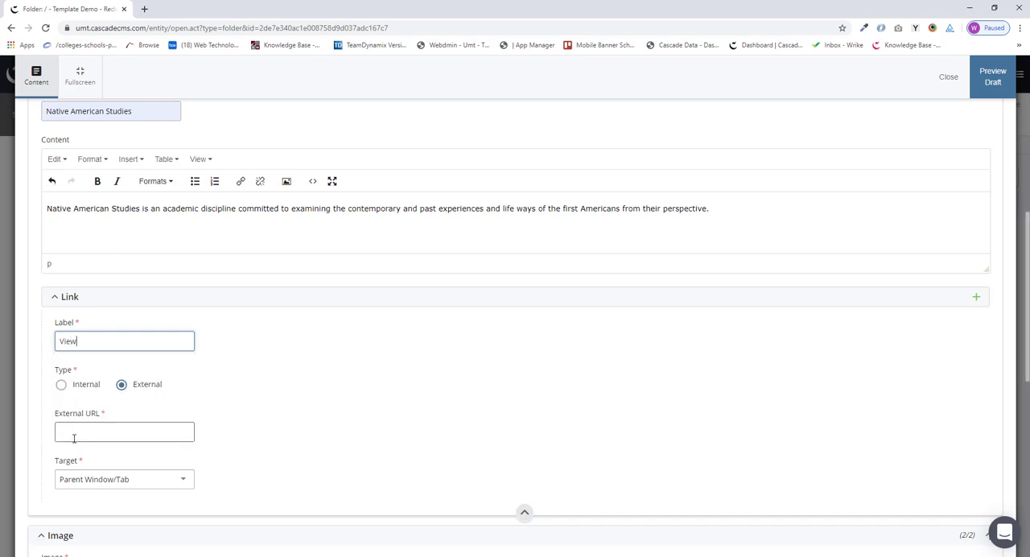
{"action": "key", "text": "BackSpace"}
{"action": "key", "text": "BackSpace"}
{"action": "type", "text": "ist"}
{"action": "key", "text": "BackSpace"}
{"action": "key", "text": "BackSpace"}
{"action": "key", "text": "BackSpace"}
{"action": "key", "text": "BackSpace"}
{"action": "type", "text": "sit"}
{"action": "type", "text": " website"}
{"action": "key", "text": "BackSpace"}
{"action": "key", "text": "BackSpace"}
{"action": "key", "text": "BackSpace"}
{"action": "key", "text": "BackSpace"}
{"action": "key", "text": "BackSpace"}
{"action": "key", "text": "BackSpace"}
{"action": "key", "text": "BackSpace"}
{"action": "type", "text": "Native American Stude"}
{"action": "key", "text": "BackSpace"}
{"action": "type", "text": "ie"}
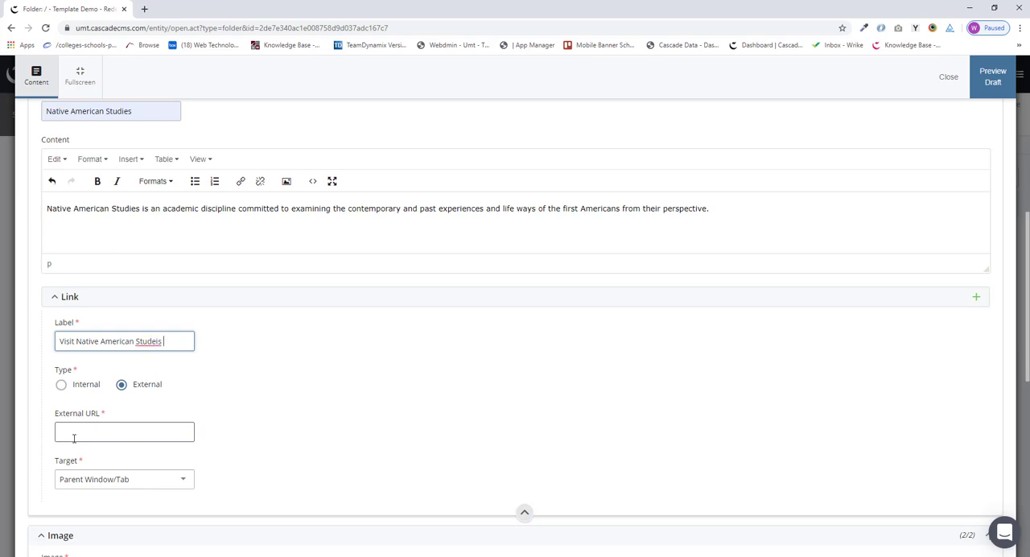
{"action": "type", "text": "s website"}
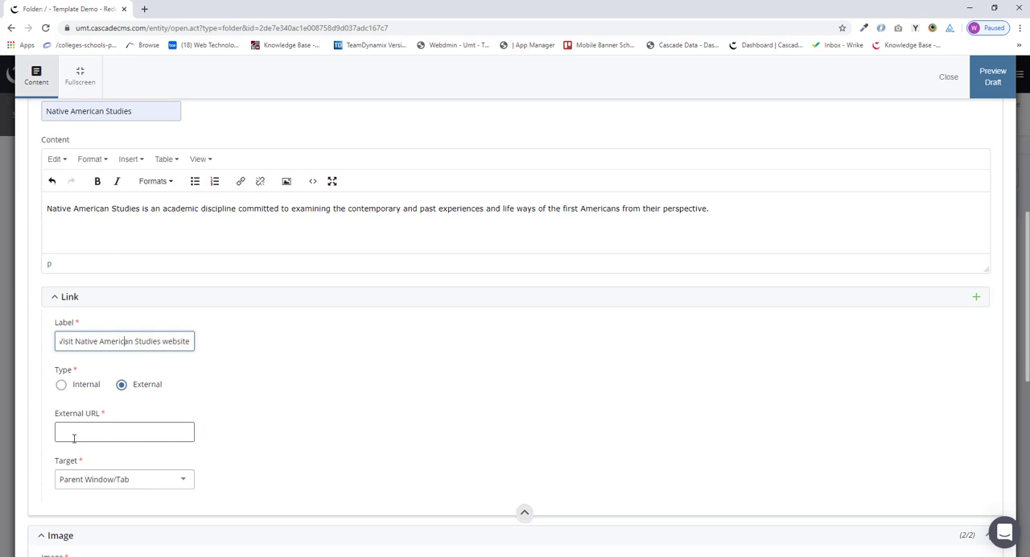
Step: Remove the word "Visit" so the link label reads "Native American Studies website"
{"action": "key", "text": "Home"}
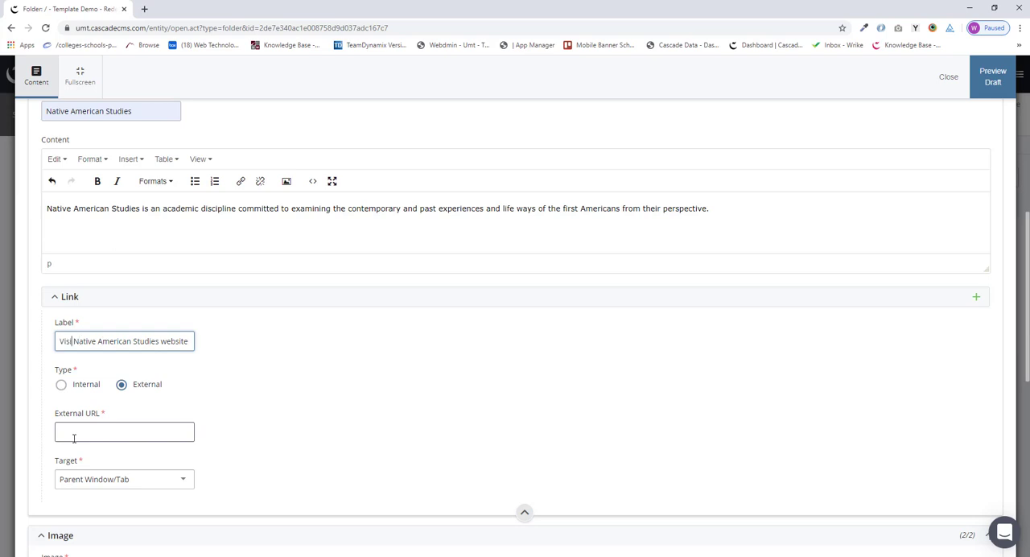
{"action": "key", "text": "Delete"}
{"action": "key", "text": "Delete"}
{"action": "key", "text": "Delete"}
{"action": "key", "text": "Delete"}
{"action": "key", "text": "Delete"}
{"action": "key", "text": "Delete"}
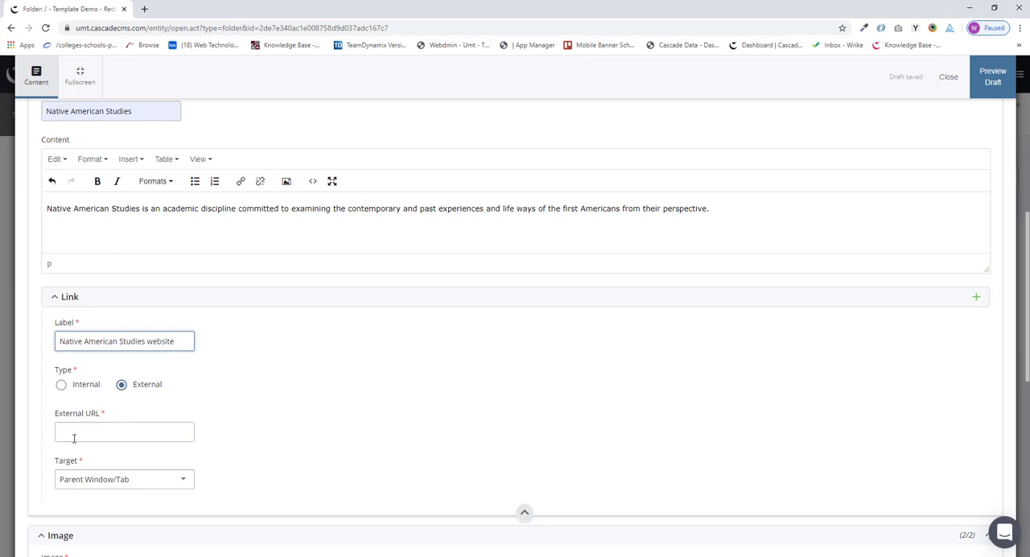
{"action": "left_click", "coordinate": [73, 438]}
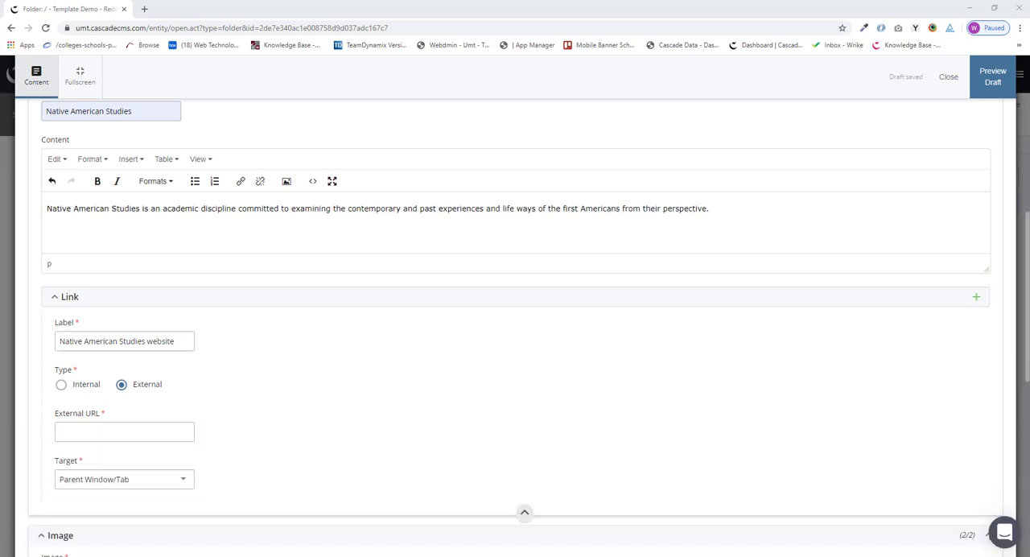
{"action": "left_click", "coordinate": [135, 434]}
{"action": "type", "text": "http://hs.umt.edu/nas/"}
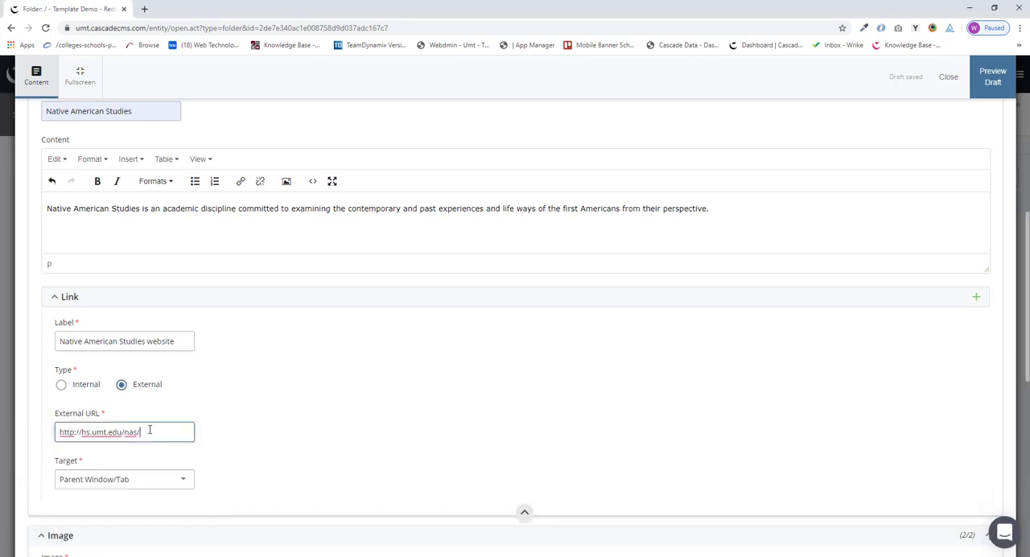
{"action": "scroll", "coordinate": [310, 460], "scroll_direction": "down", "scroll_amount": 1}
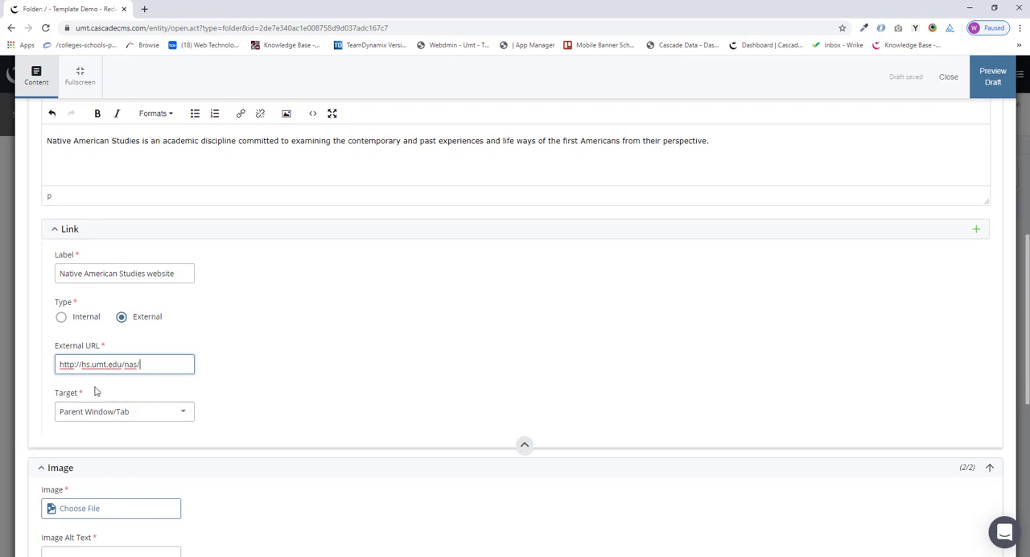
{"action": "left_click", "coordinate": [182, 411]}
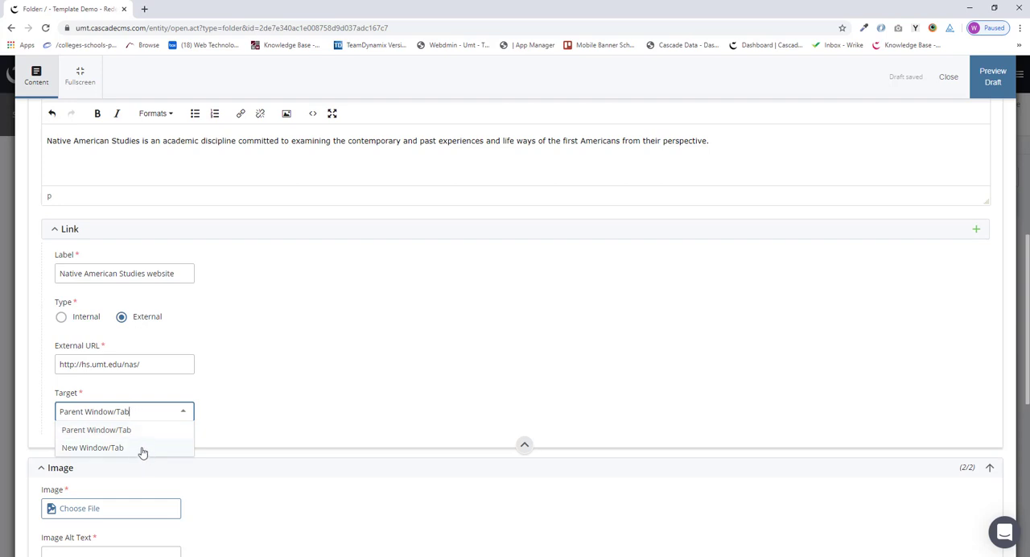
{"action": "left_click", "coordinate": [105, 447]}
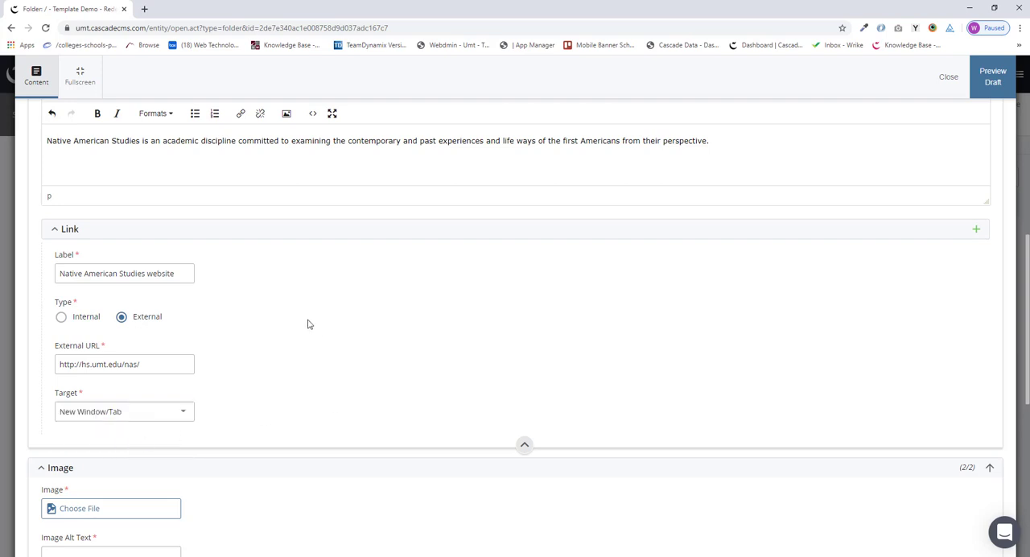
Step: Choose forestry-students-working-525px-darkened.jpg as the second image's file
{"action": "scroll", "coordinate": [330, 427], "scroll_direction": "down", "scroll_amount": 3}
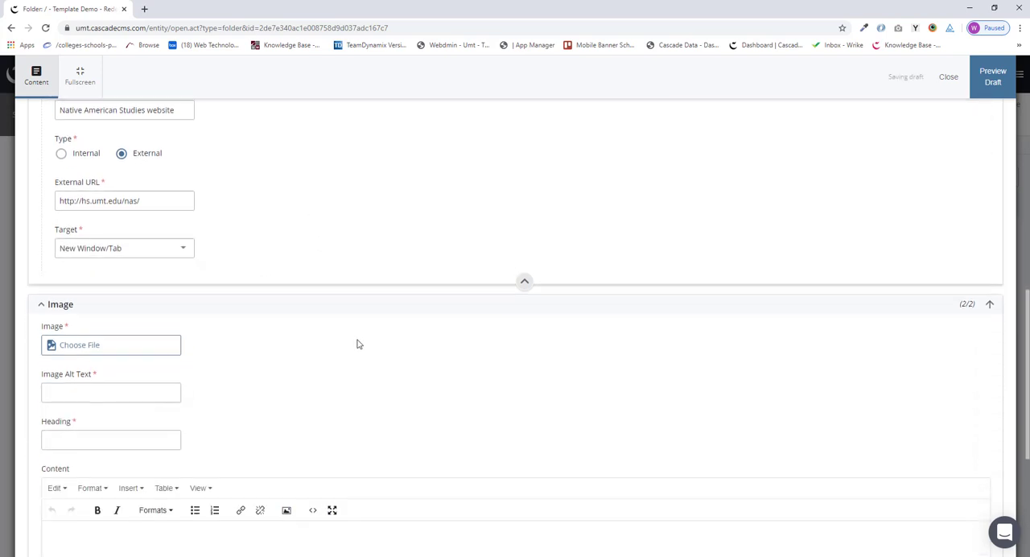
{"action": "scroll", "coordinate": [378, 379], "scroll_direction": "down", "scroll_amount": 1}
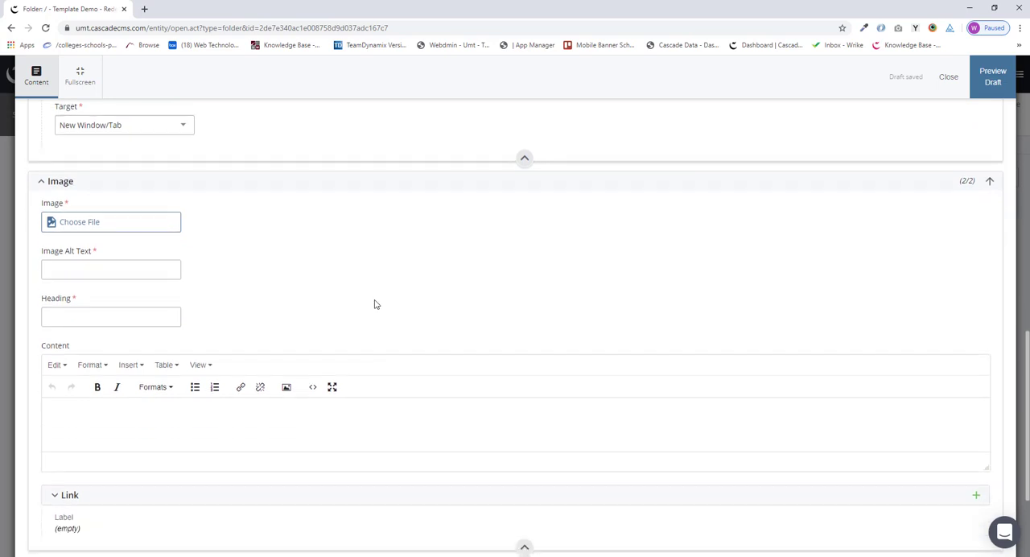
{"action": "left_click", "coordinate": [127, 218]}
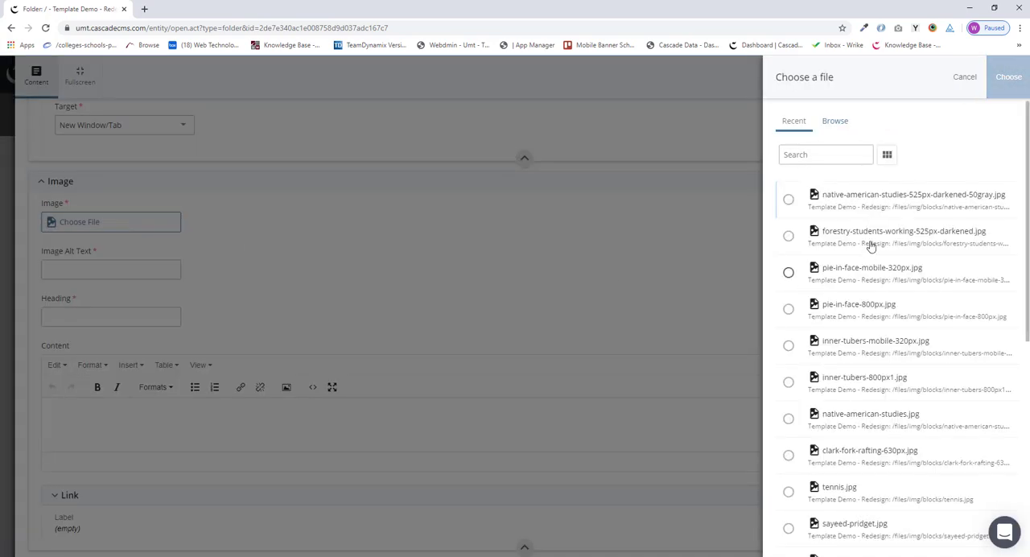
{"action": "left_click", "coordinate": [788, 235]}
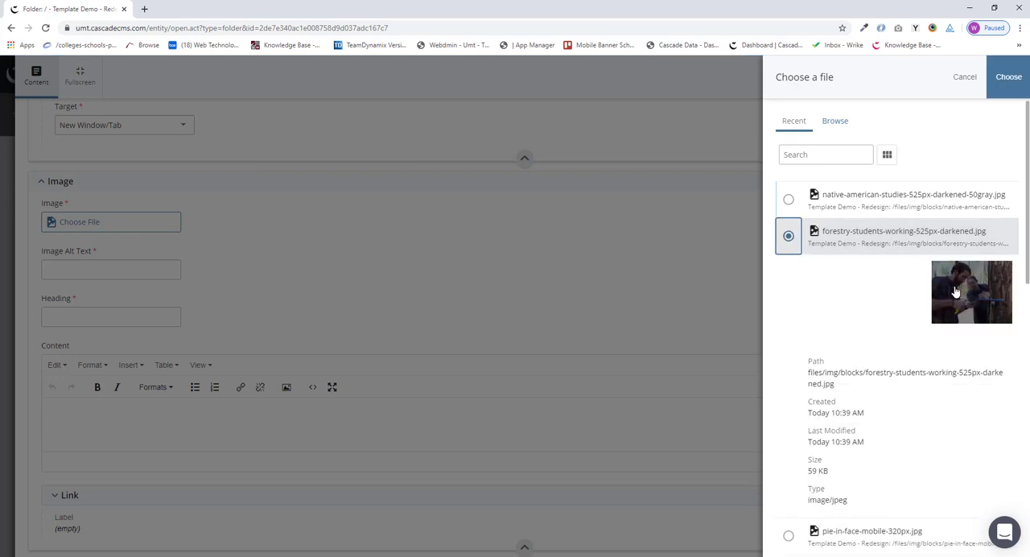
{"action": "left_click", "coordinate": [1008, 83]}
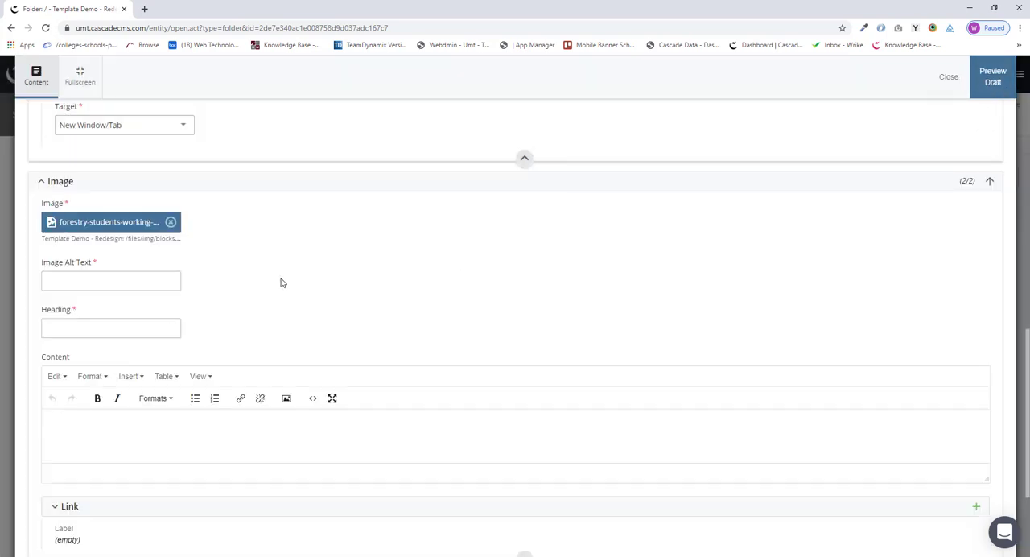
Step: Set the second image's alt text to "Two forestry students working in the field" and its heading to "Forestry"
{"action": "left_click", "coordinate": [128, 275]}
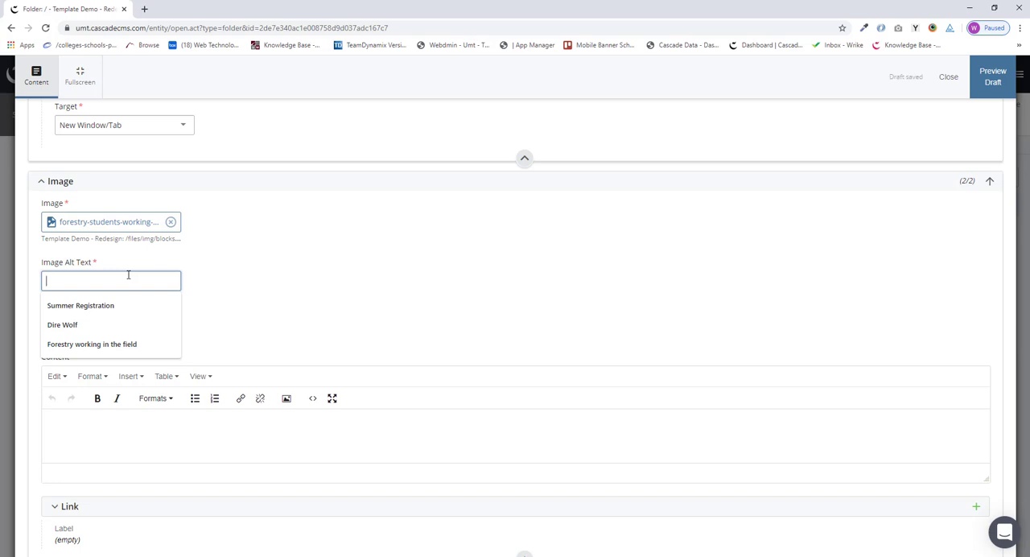
{"action": "type", "text": "Two forestry st"}
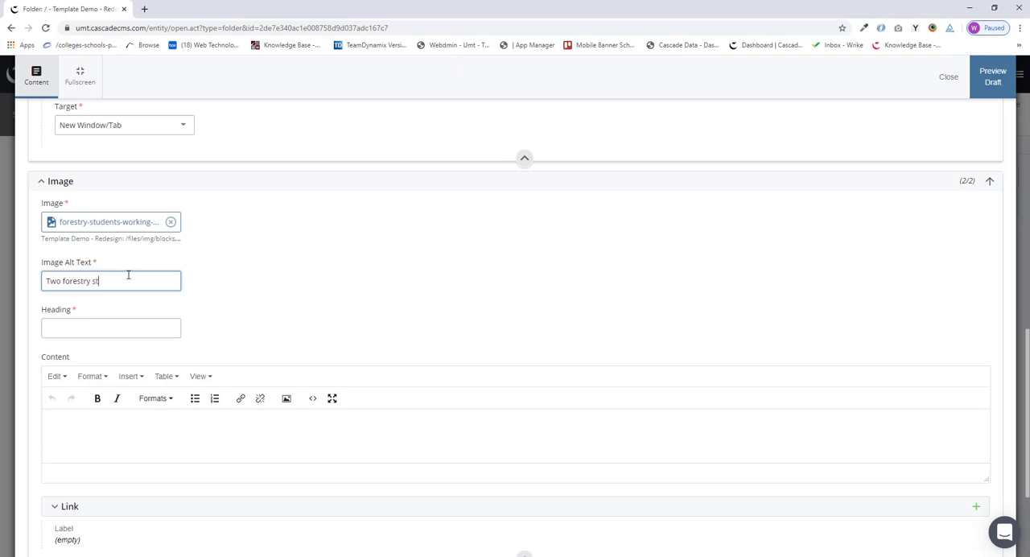
{"action": "type", "text": "udents working in the field"}
{"action": "left_click", "coordinate": [87, 327]}
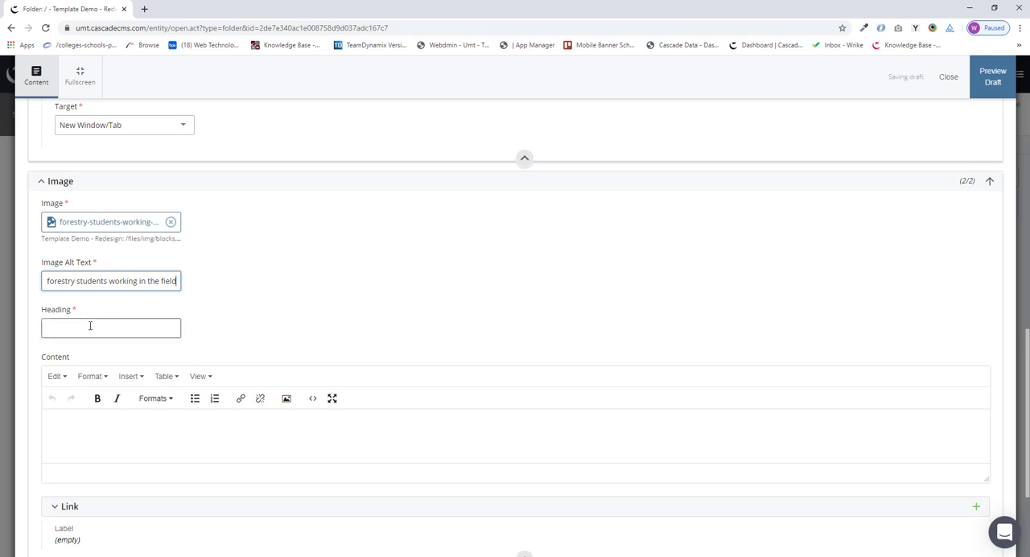
{"action": "type", "text": "F"}
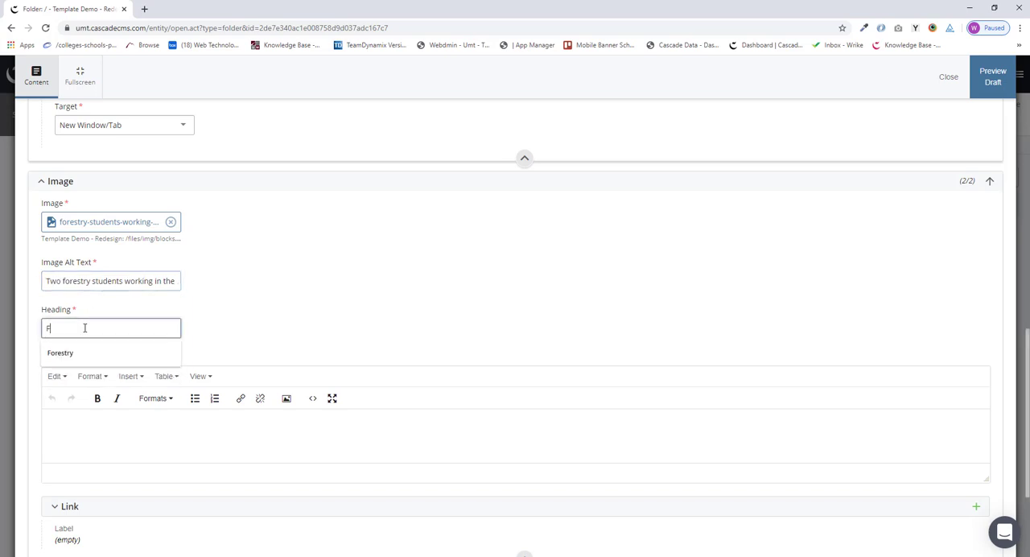
{"action": "type", "text": "orestry"}
Step: Paste the copied text about the forestry college into the second image's content and add a blank line below it
{"action": "scroll", "coordinate": [254, 456], "scroll_direction": "down", "scroll_amount": 1}
{"action": "left_click", "coordinate": [279, 358]}
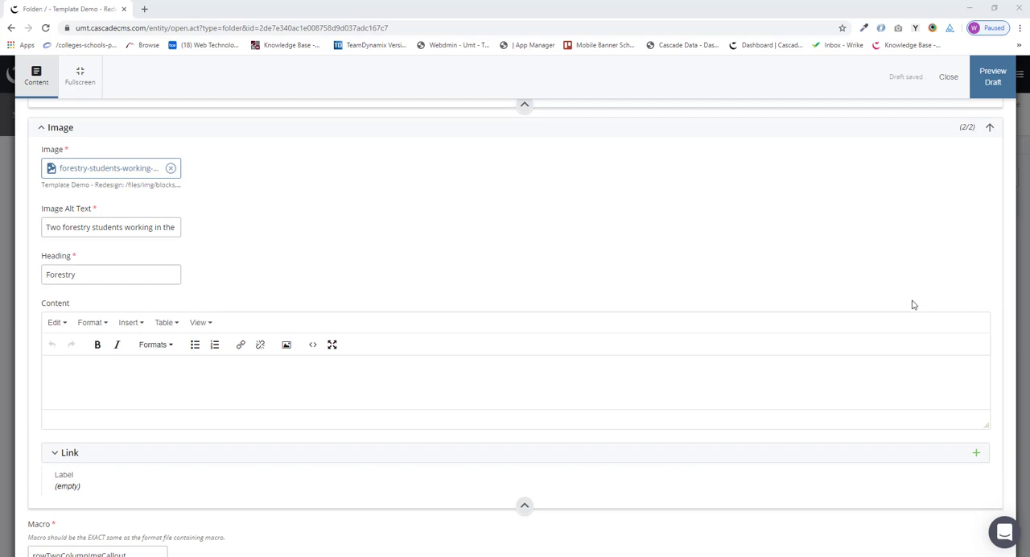
{"action": "left_click", "coordinate": [148, 371]}
{"action": "type", "text": "Our college was founded in 1913, one of the first programs accredited by the Society of American Foresters. The college is respected nationally for the quality of its academic and research programs."}
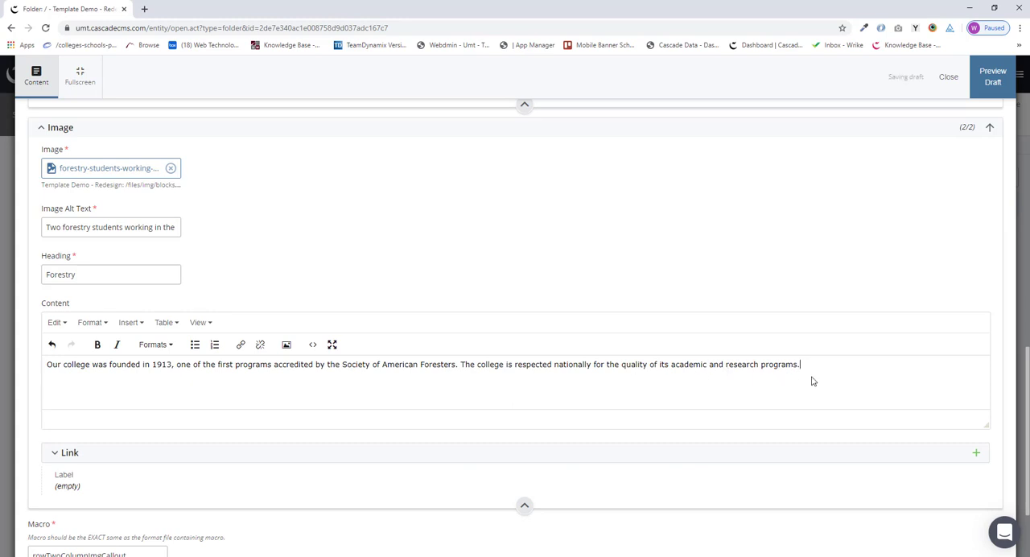
{"action": "key", "text": "Return"}
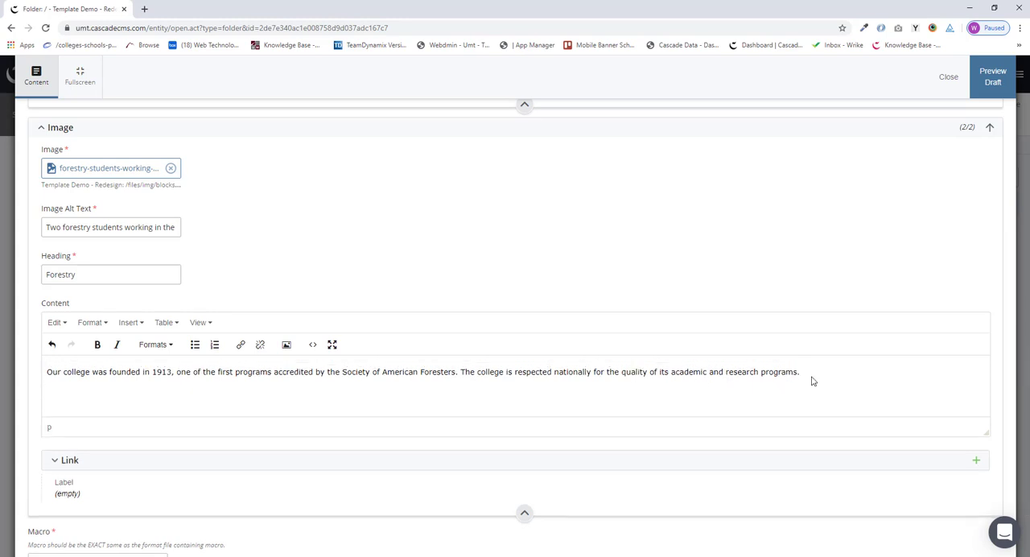
Step: Expand the second image's link, make it external and label it "Forestry website"
{"action": "scroll", "coordinate": [575, 391], "scroll_direction": "down", "scroll_amount": 2}
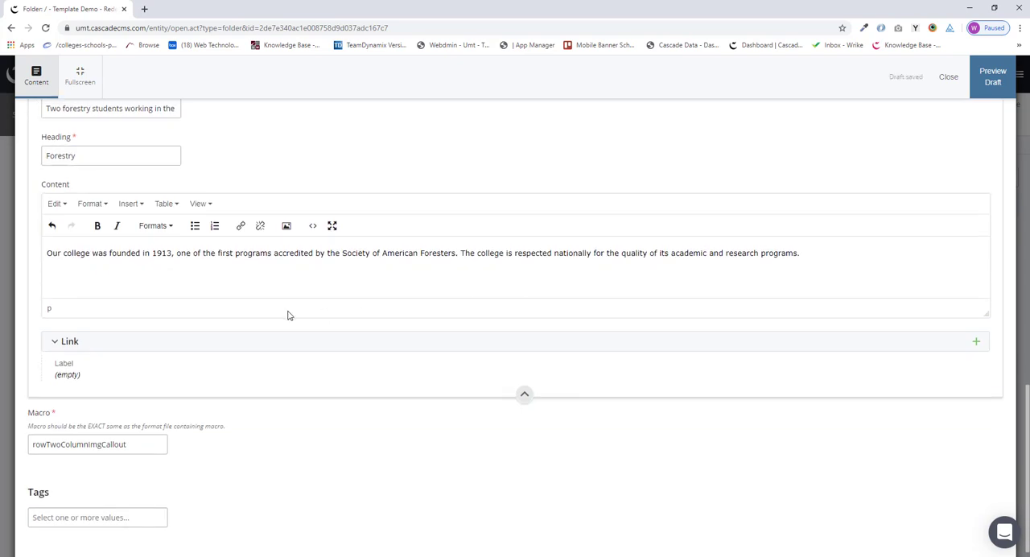
{"action": "left_click", "coordinate": [176, 344]}
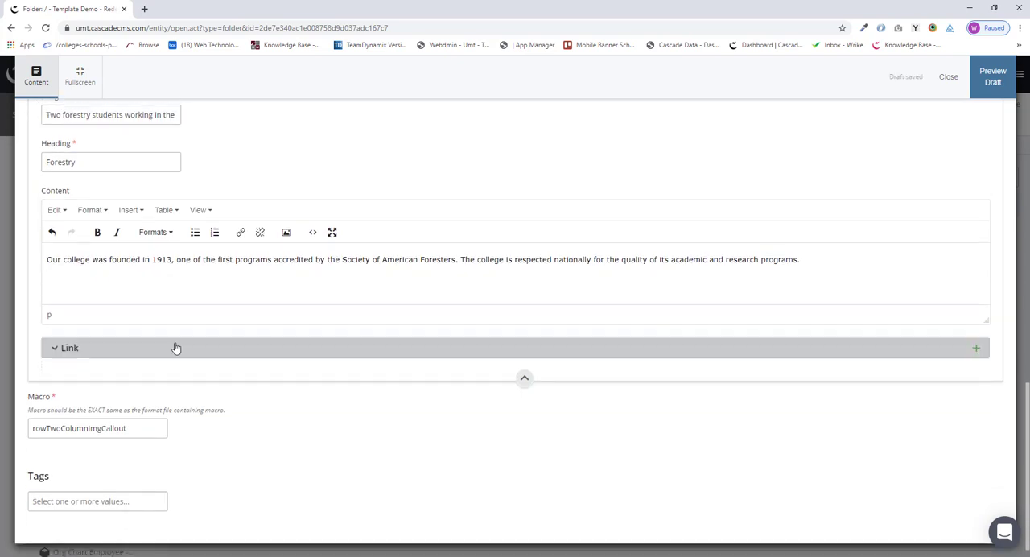
{"action": "scroll", "coordinate": [233, 371], "scroll_direction": "down", "scroll_amount": 1}
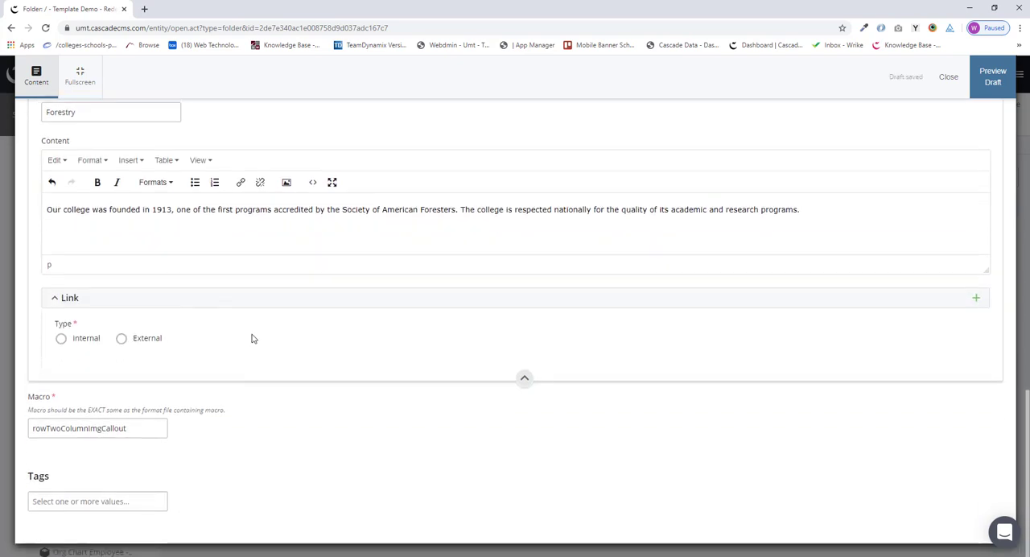
{"action": "left_click", "coordinate": [129, 339]}
{"action": "scroll", "coordinate": [258, 381], "scroll_direction": "down", "scroll_amount": 1}
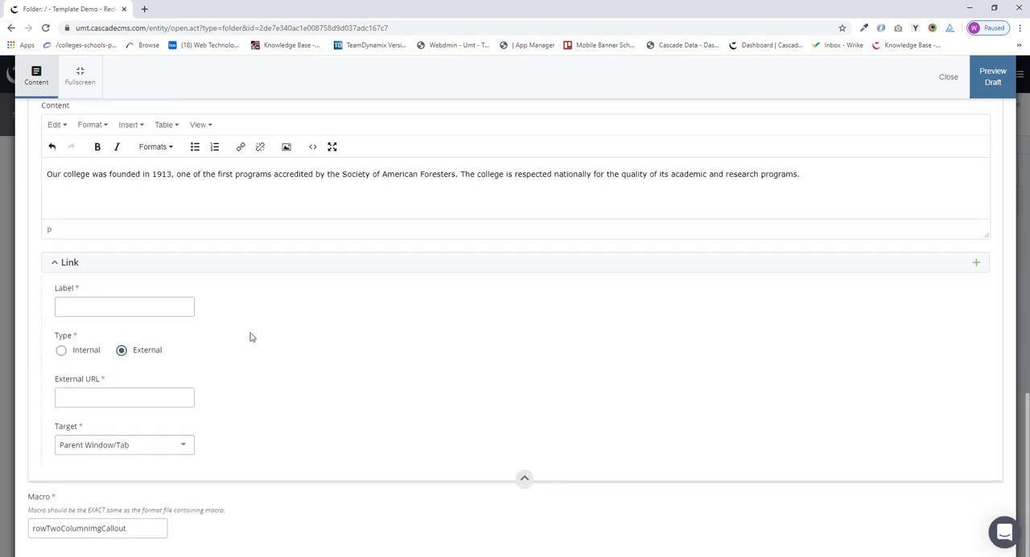
{"action": "left_click", "coordinate": [91, 303]}
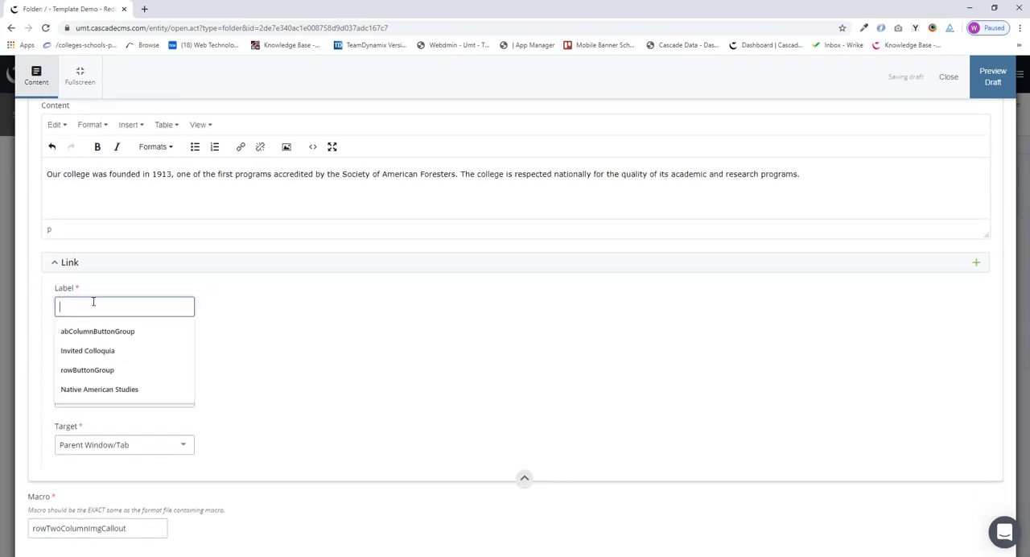
{"action": "type", "text": "Fo"}
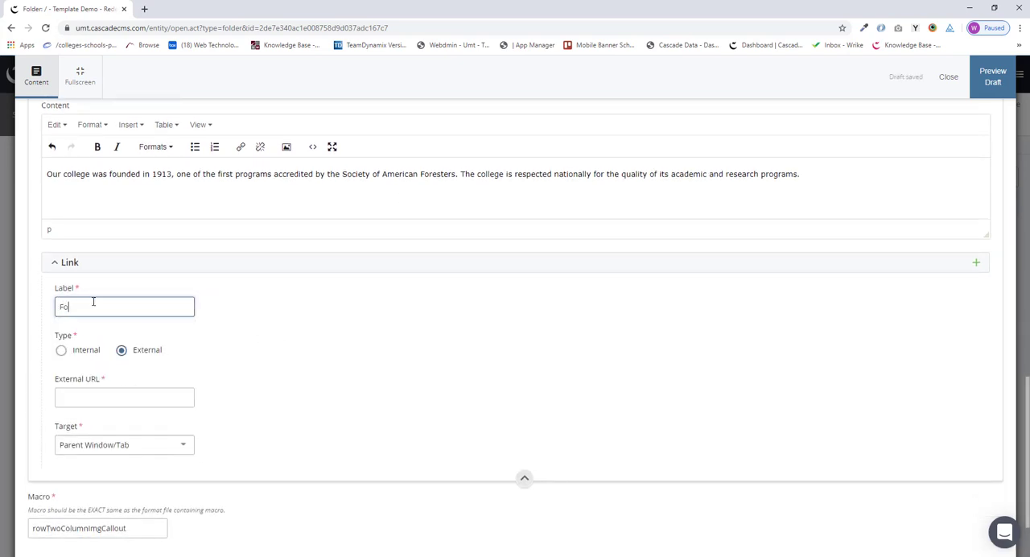
{"action": "type", "text": "restry website"}
{"action": "left_click", "coordinate": [79, 399]}
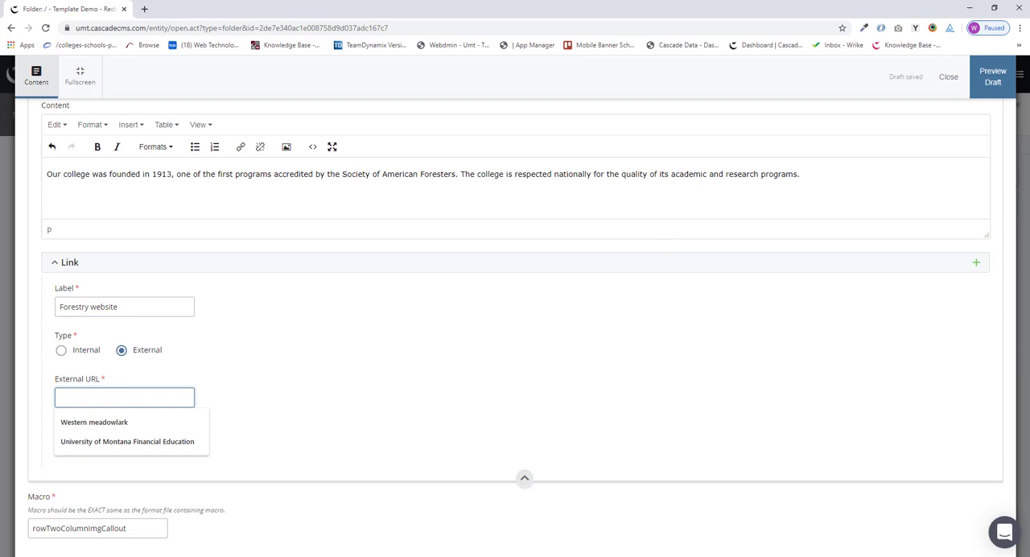
{"action": "key", "text": "alt+Tab"}
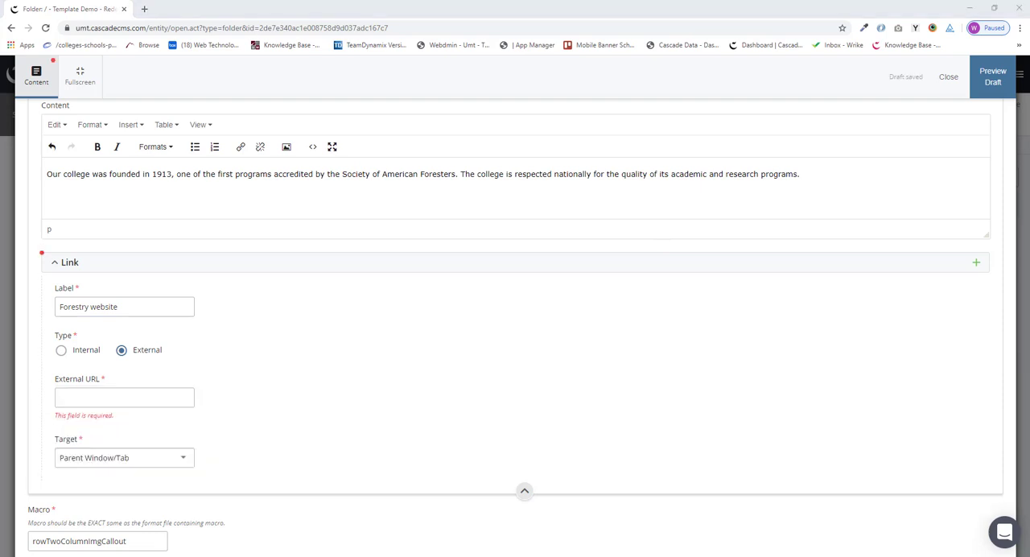
{"action": "left_click", "coordinate": [121, 398]}
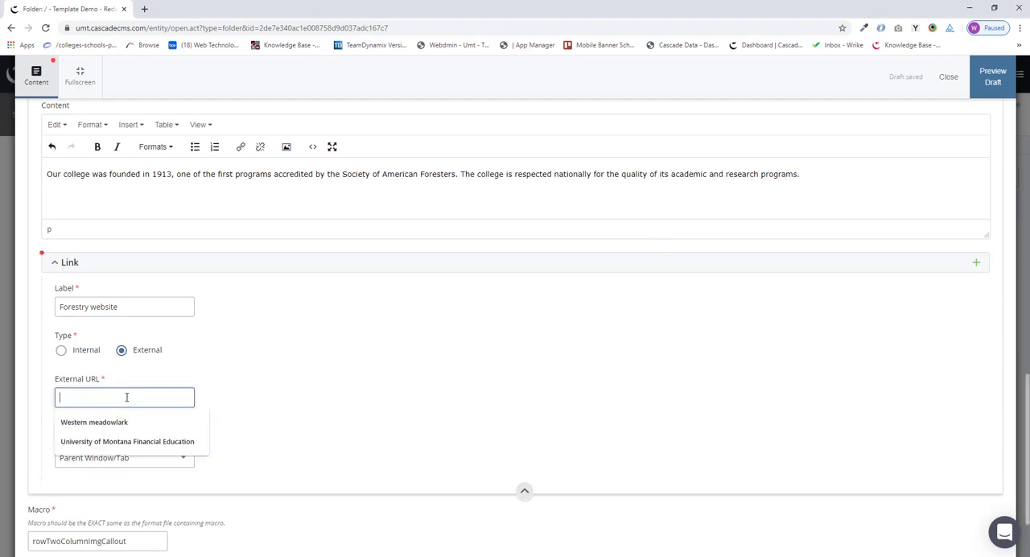
{"action": "type", "text": "https://www.cfc.umt.edu/"}
{"action": "left_click", "coordinate": [171, 447]}
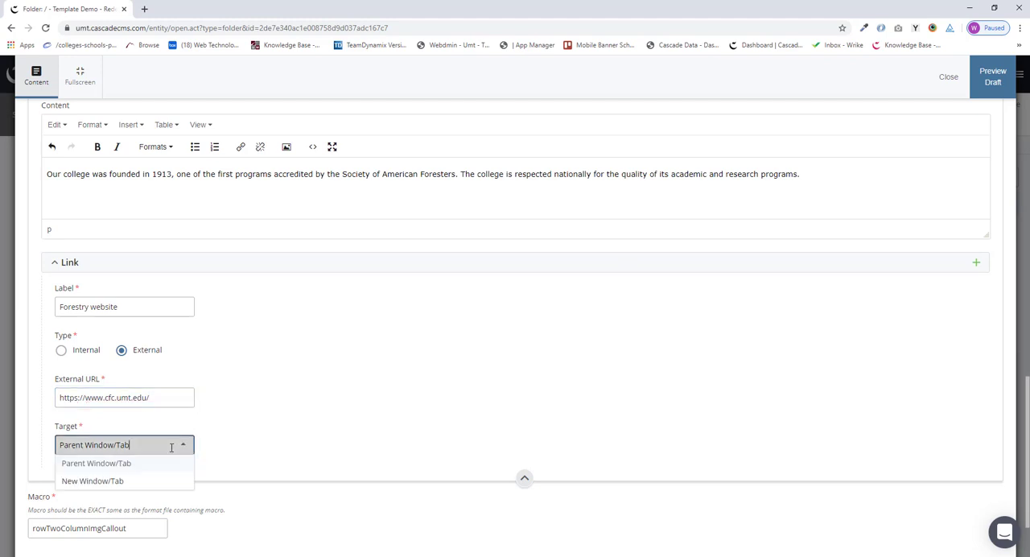
{"action": "left_click", "coordinate": [118, 480]}
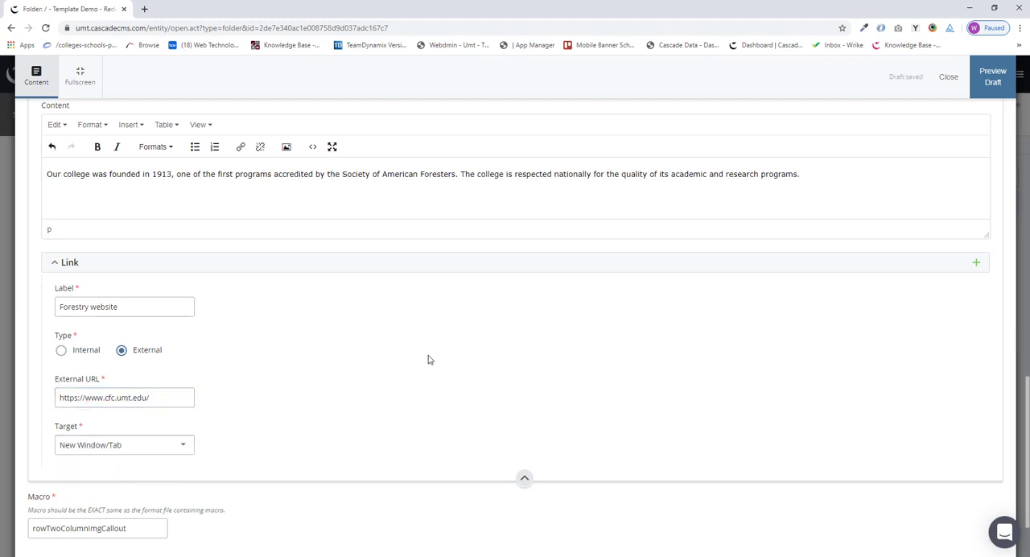
Step: Preview the block's draft and look over its content
{"action": "scroll", "coordinate": [363, 288], "scroll_direction": "up", "scroll_amount": 6}
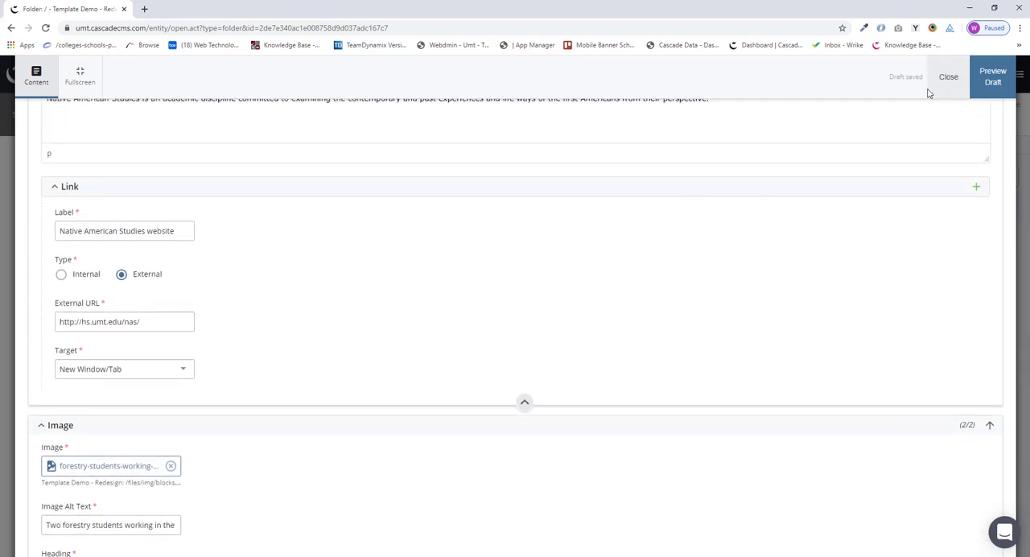
{"action": "left_click", "coordinate": [995, 81]}
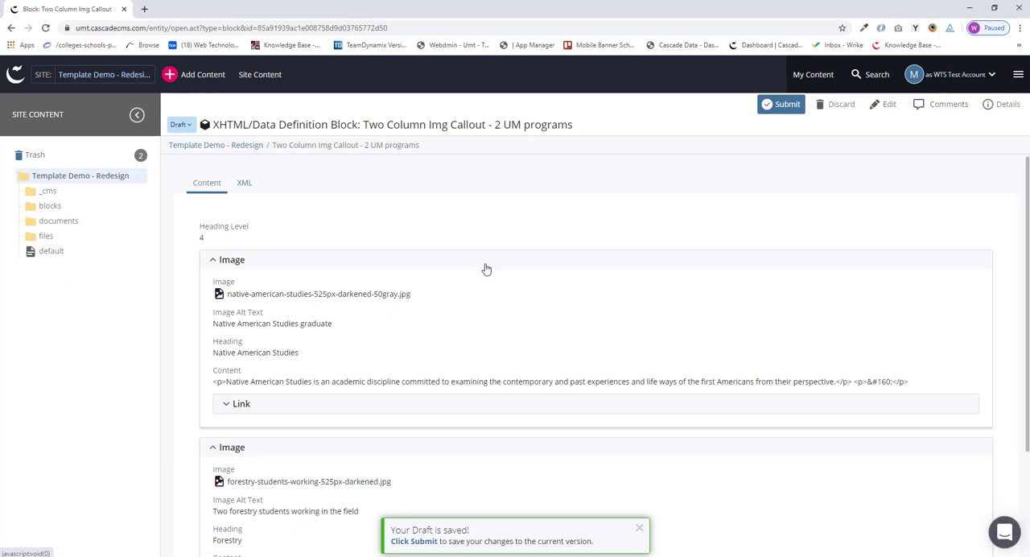
{"action": "scroll", "coordinate": [483, 269], "scroll_direction": "down", "scroll_amount": 2}
{"action": "scroll", "coordinate": [515, 289], "scroll_direction": "up", "scroll_amount": 2}
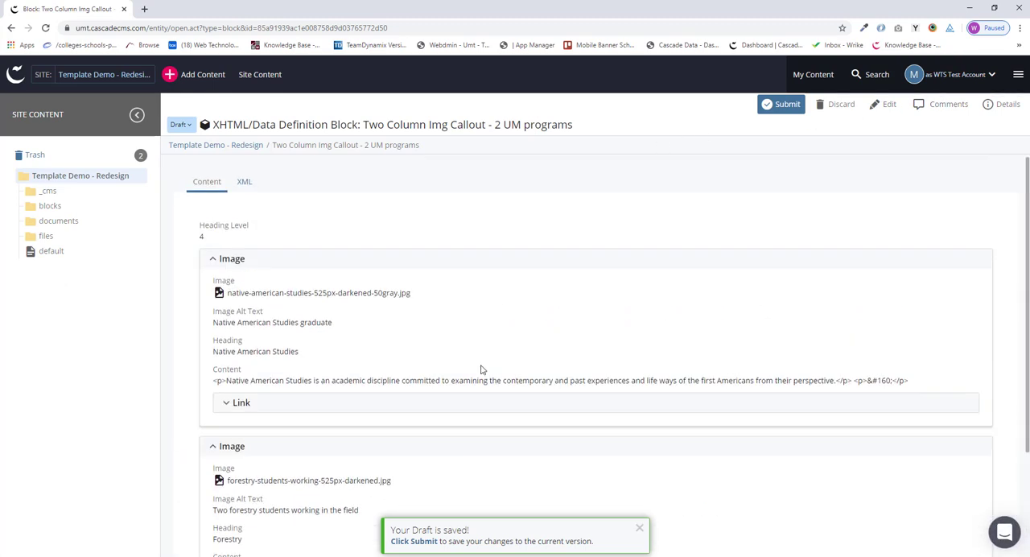
Step: Submit the block with the comment "First version." and without running the content checks
{"action": "left_click", "coordinate": [783, 106]}
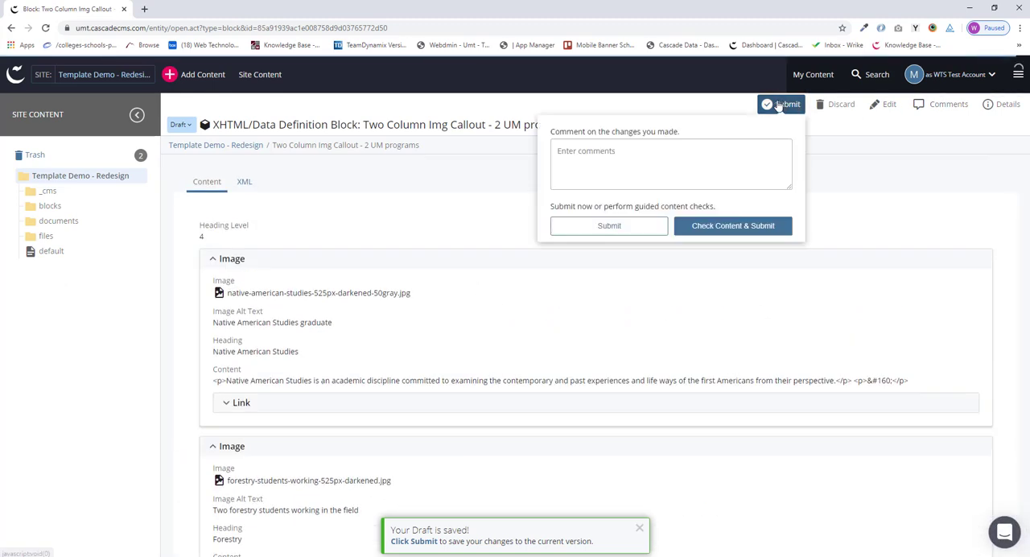
{"action": "type", "text": "First version."}
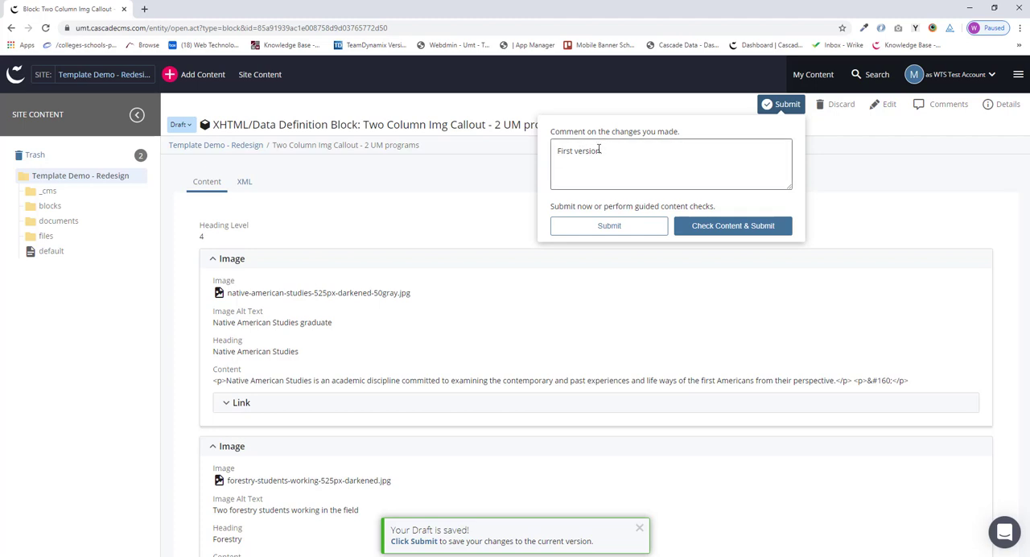
{"action": "left_click", "coordinate": [632, 226]}
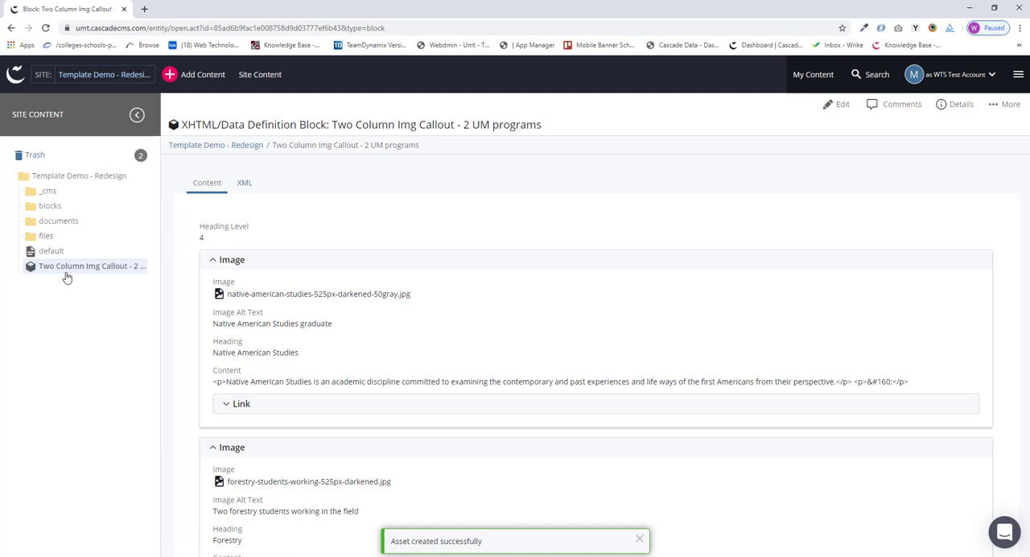
Step: Move the Two Column Img Callout - 2 UM programs block into the _cms/blocks folder
{"action": "left_click", "coordinate": [44, 193]}
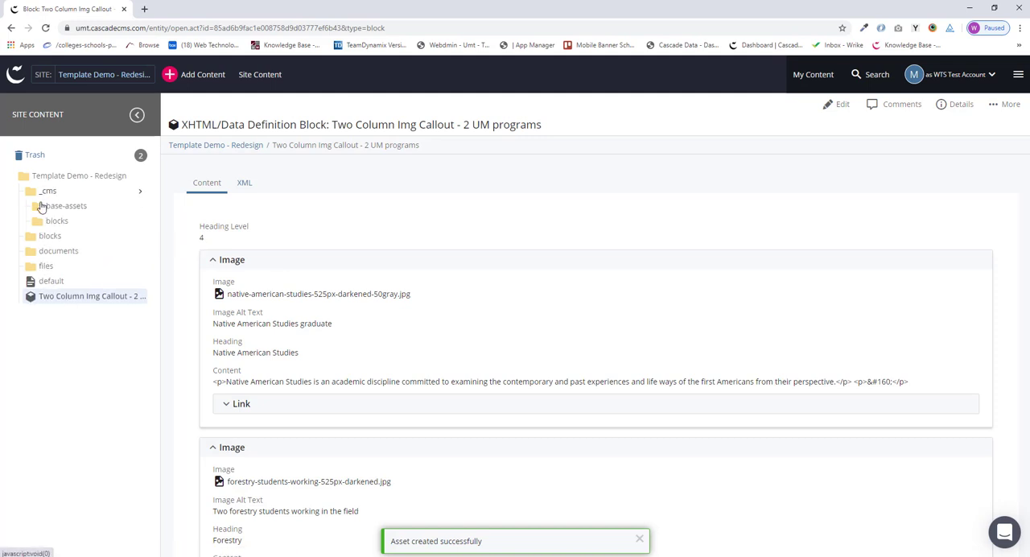
{"action": "left_click", "coordinate": [47, 222]}
{"action": "scroll", "coordinate": [63, 276], "scroll_direction": "down", "scroll_amount": 3}
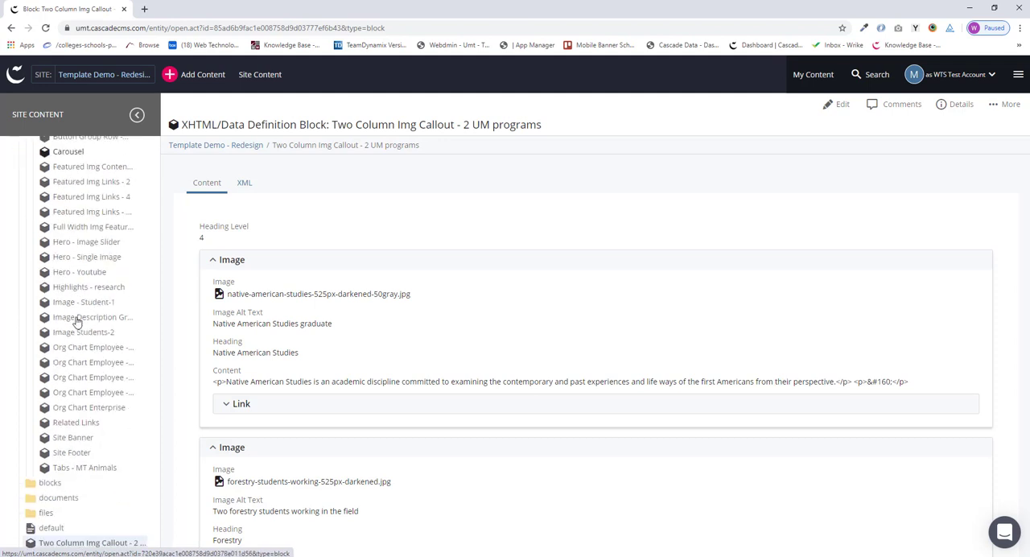
{"action": "left_click_drag", "start_coordinate": [37, 547], "coordinate": [85, 230]}
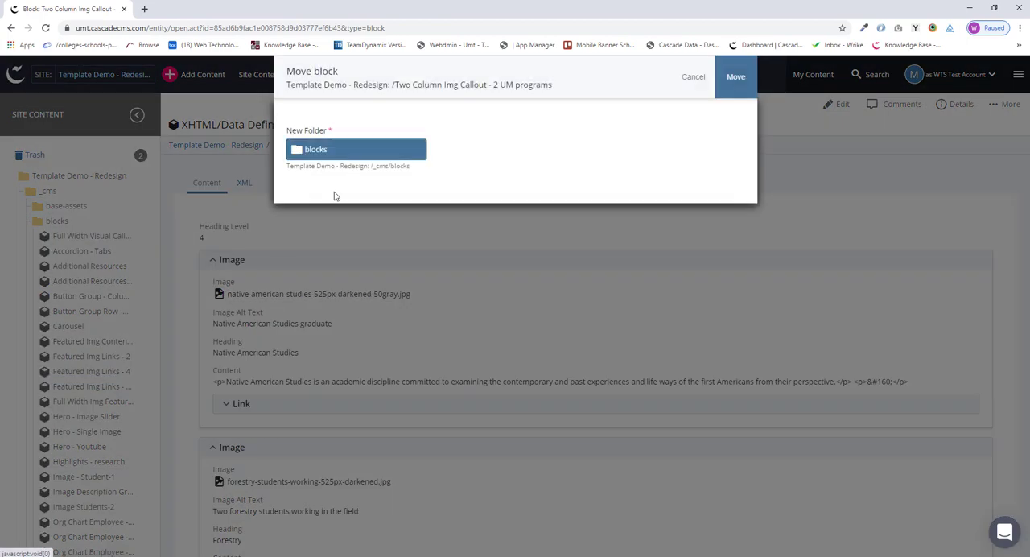
{"action": "left_click", "coordinate": [736, 79]}
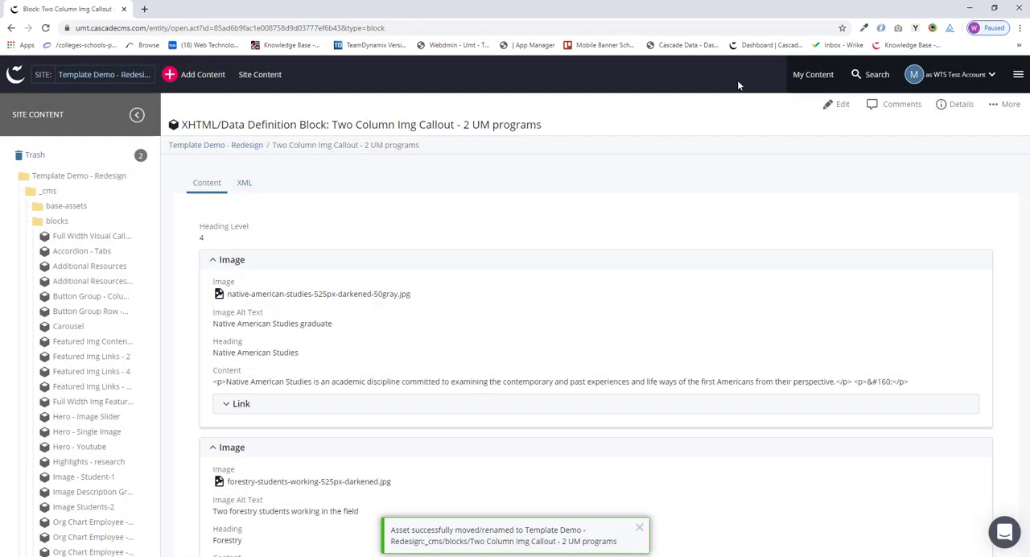
Step: Open the two-column-img-callout page from the site's top-level blocks folder for editing in fullscreen
{"action": "scroll", "coordinate": [97, 386], "scroll_direction": "down", "scroll_amount": 3}
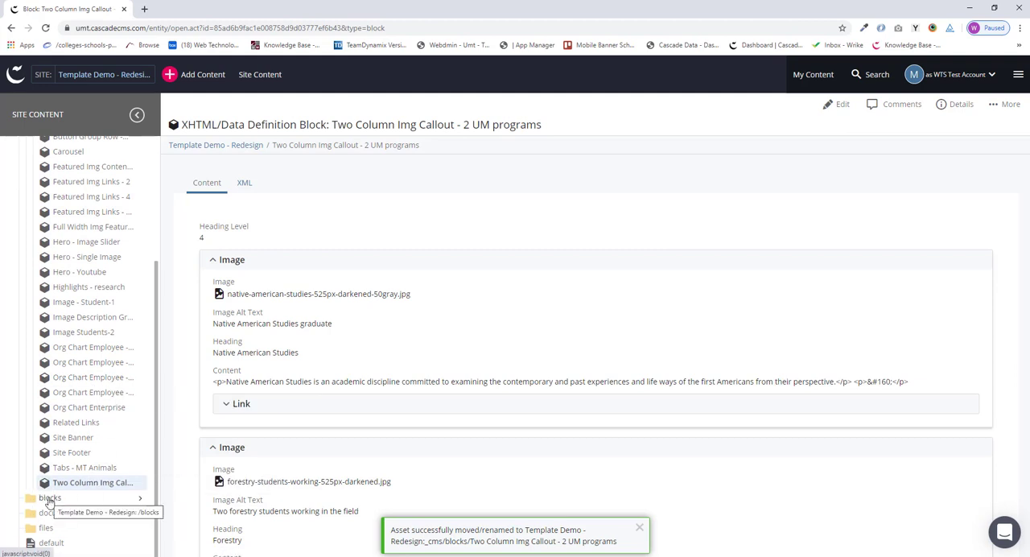
{"action": "left_click", "coordinate": [49, 499]}
{"action": "scroll", "coordinate": [49, 500], "scroll_direction": "down", "scroll_amount": 4}
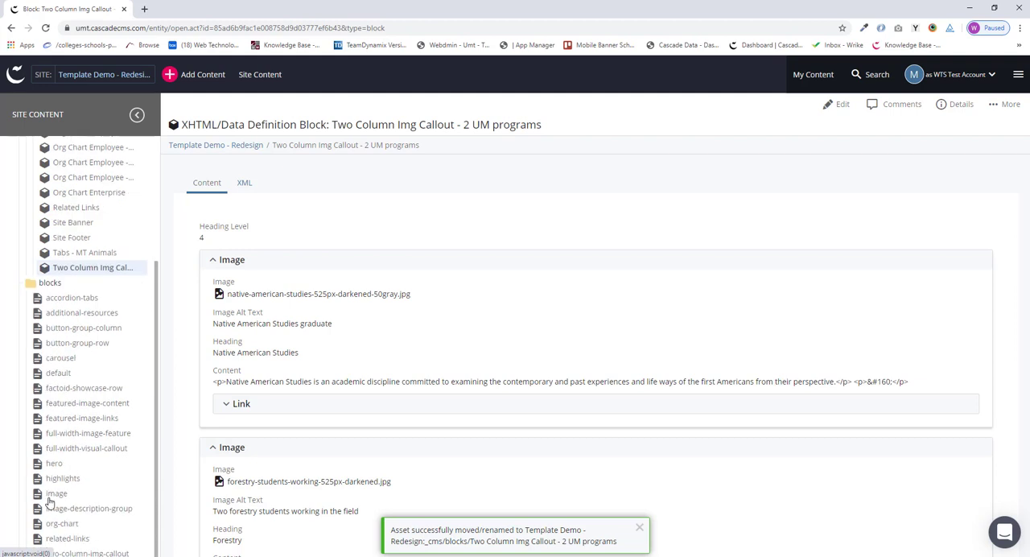
{"action": "scroll", "coordinate": [62, 361], "scroll_direction": "down", "scroll_amount": 1}
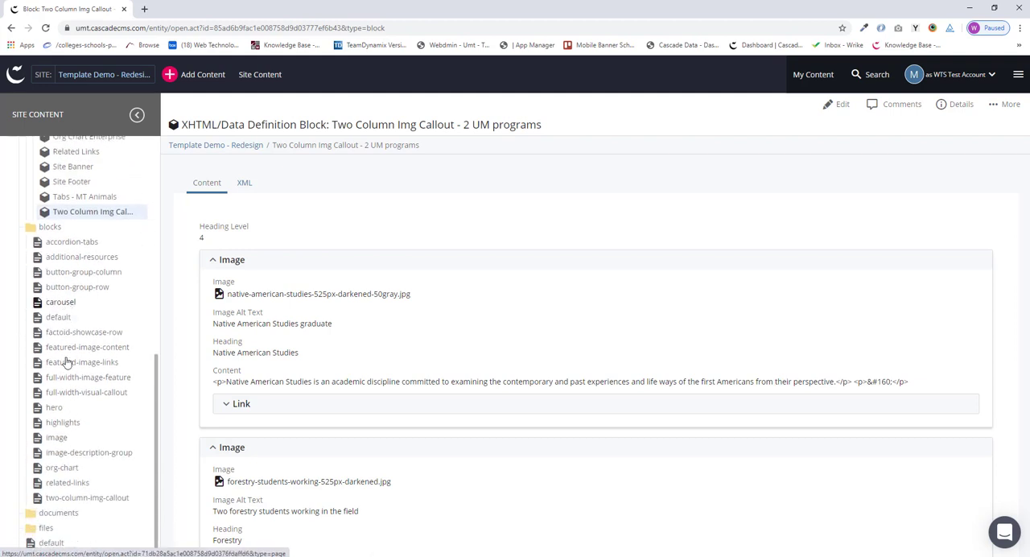
{"action": "left_click", "coordinate": [64, 501]}
{"action": "left_click", "coordinate": [837, 104]}
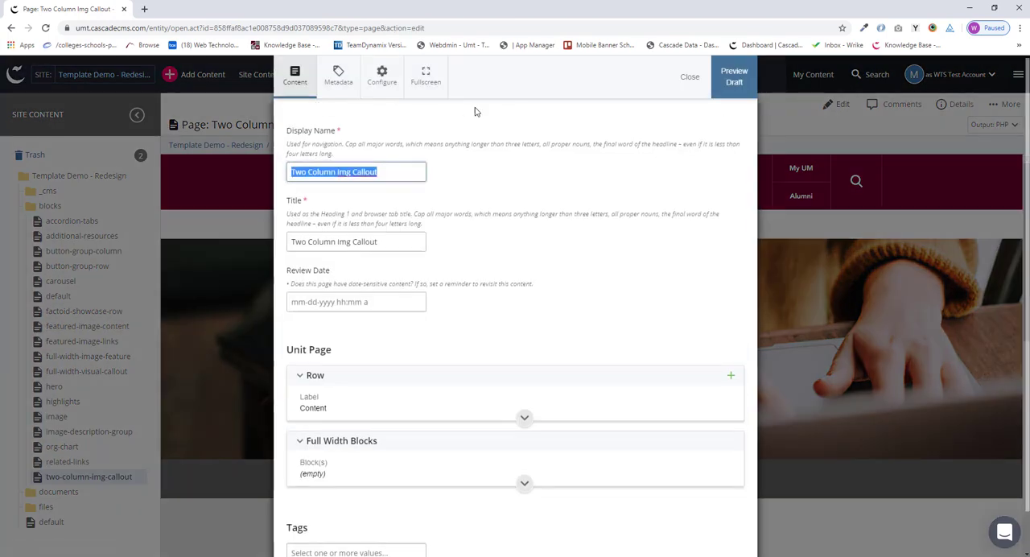
{"action": "left_click", "coordinate": [426, 76]}
Step: Expand the Unit Page's Content row and set its content type to Row Block
{"action": "scroll", "coordinate": [381, 277], "scroll_direction": "down", "scroll_amount": 1}
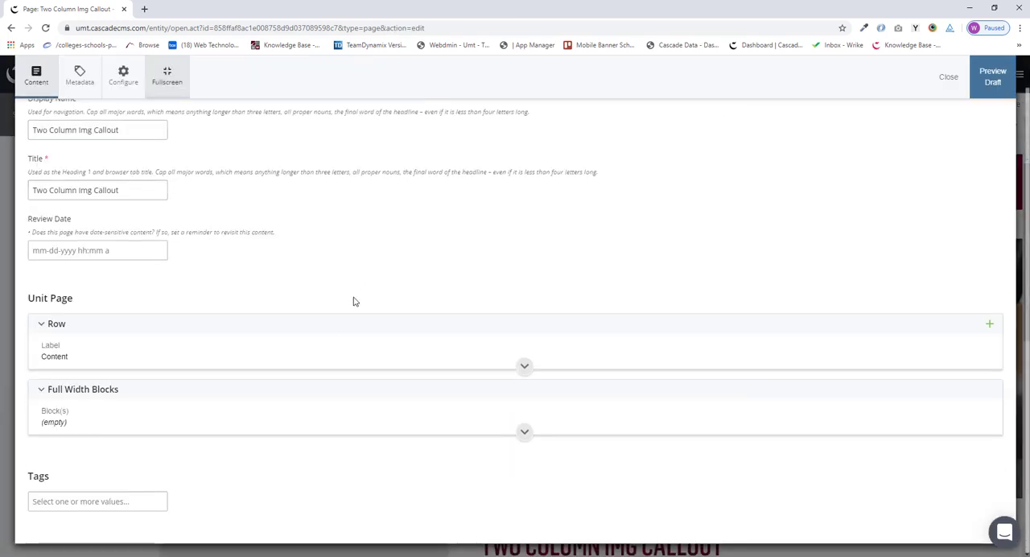
{"action": "left_click", "coordinate": [322, 350]}
{"action": "scroll", "coordinate": [274, 346], "scroll_direction": "down", "scroll_amount": 1}
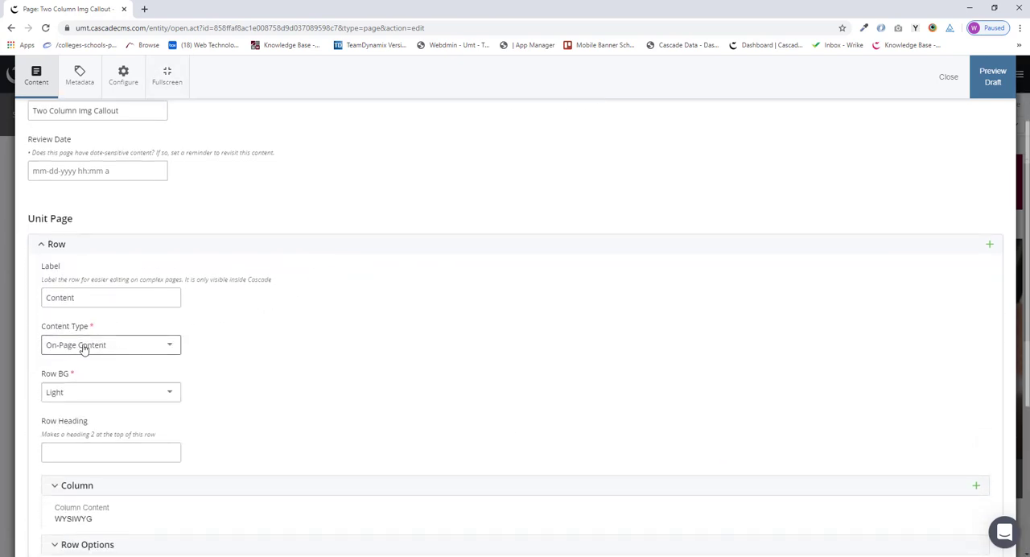
{"action": "left_click", "coordinate": [172, 346]}
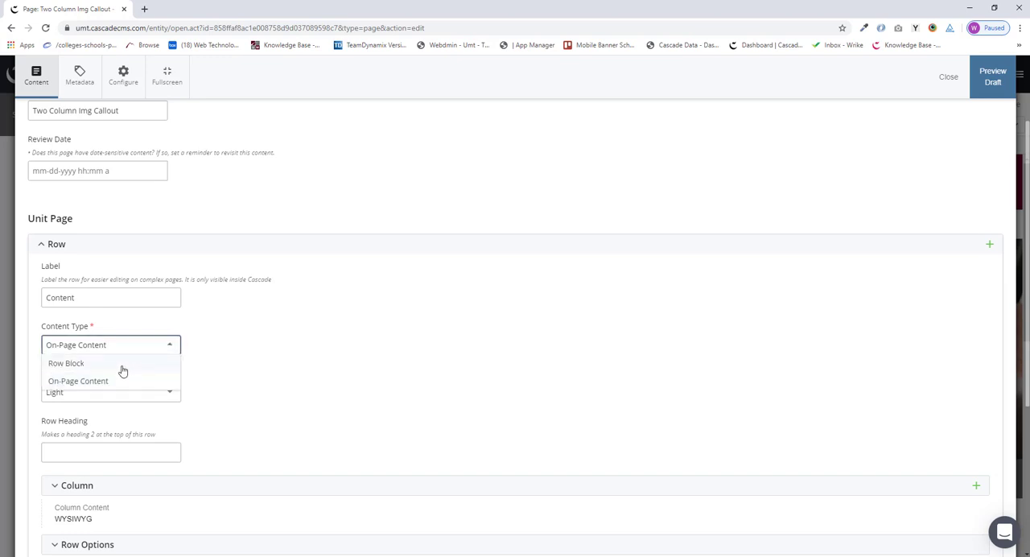
{"action": "left_click", "coordinate": [125, 364]}
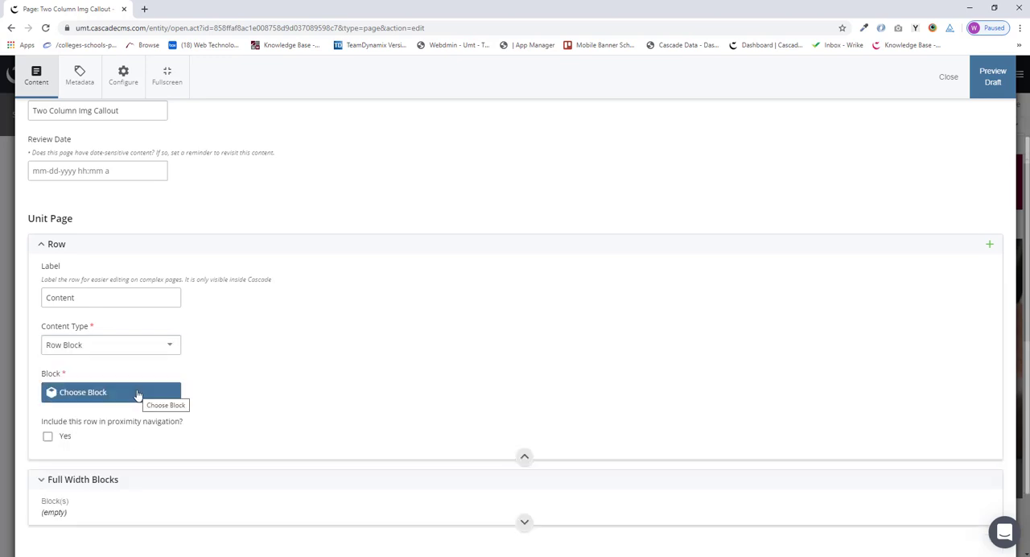
Step: Assign the Two Column Img Callout - 2 UM programs block to the row
{"action": "left_click", "coordinate": [138, 394]}
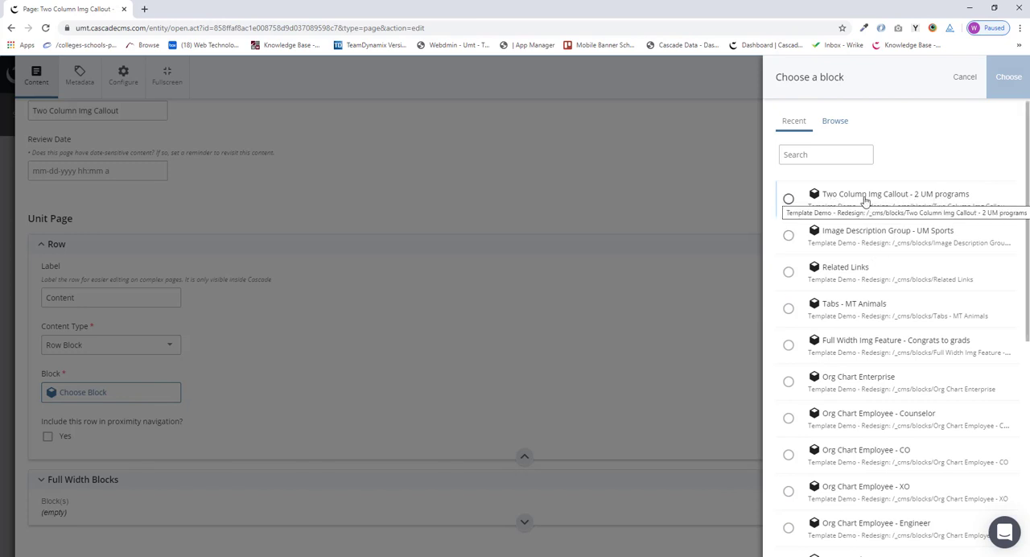
{"action": "left_click", "coordinate": [789, 200]}
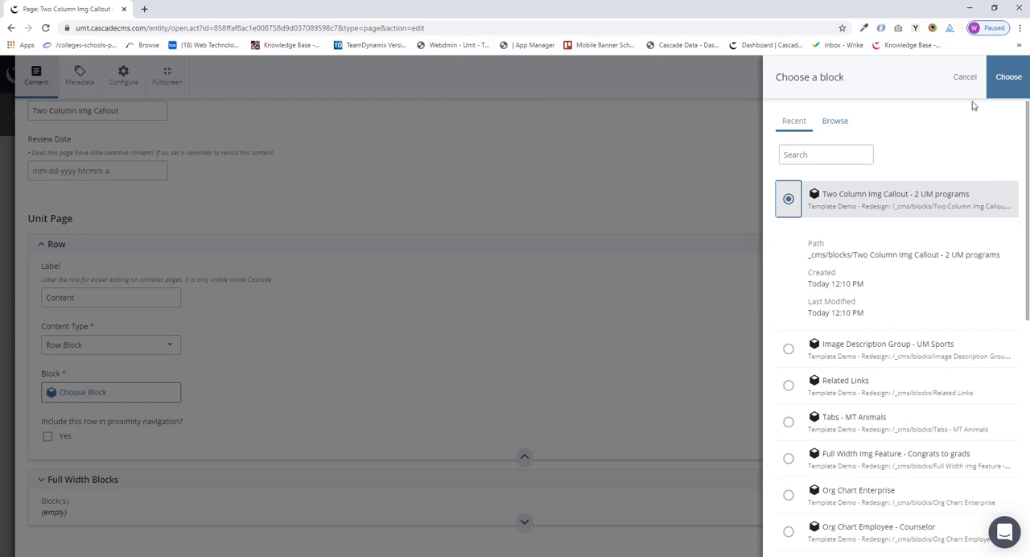
{"action": "left_click", "coordinate": [1011, 82]}
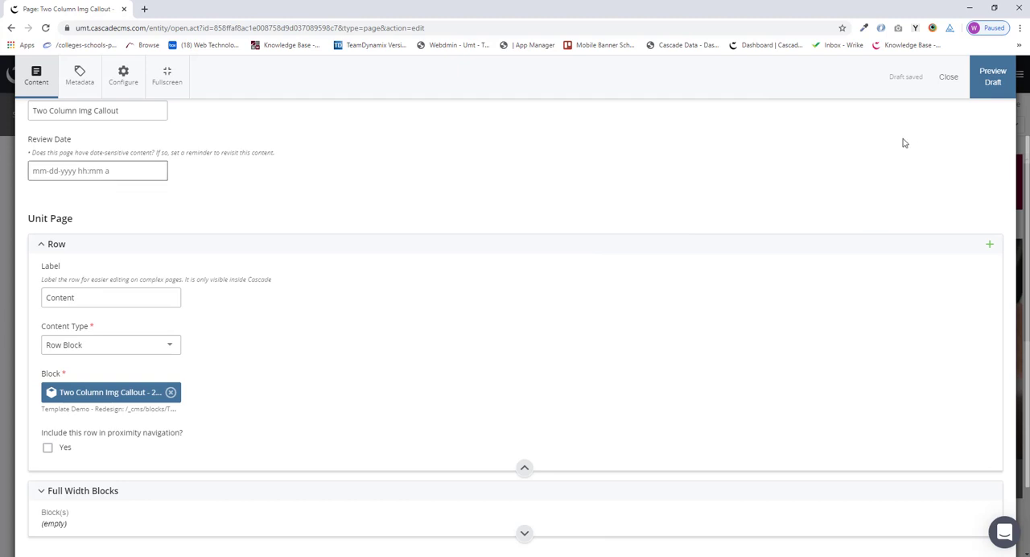
Step: Preview the page draft and test the Native American Studies website link, returning to the draft
{"action": "left_click", "coordinate": [993, 81]}
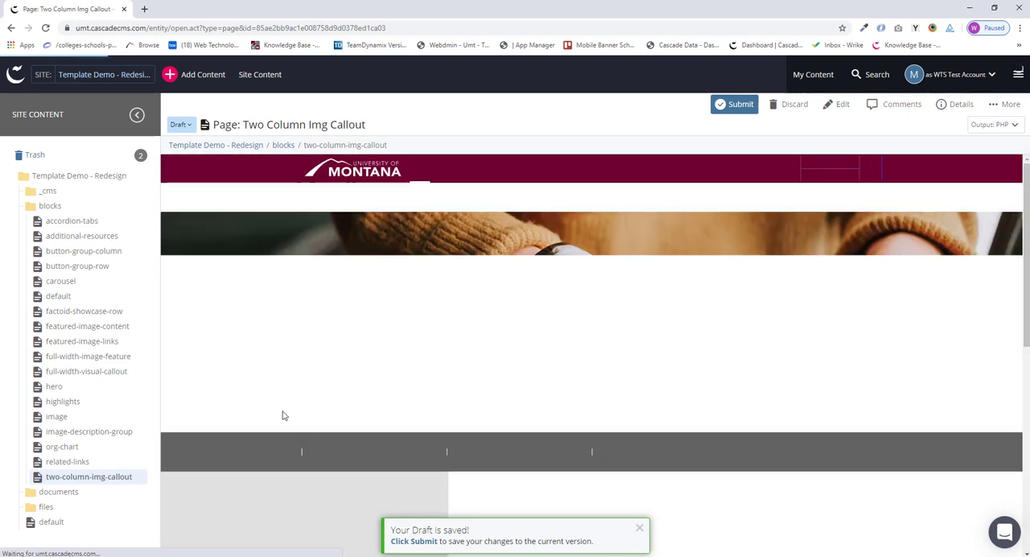
{"action": "scroll", "coordinate": [280, 408], "scroll_direction": "down", "scroll_amount": 5}
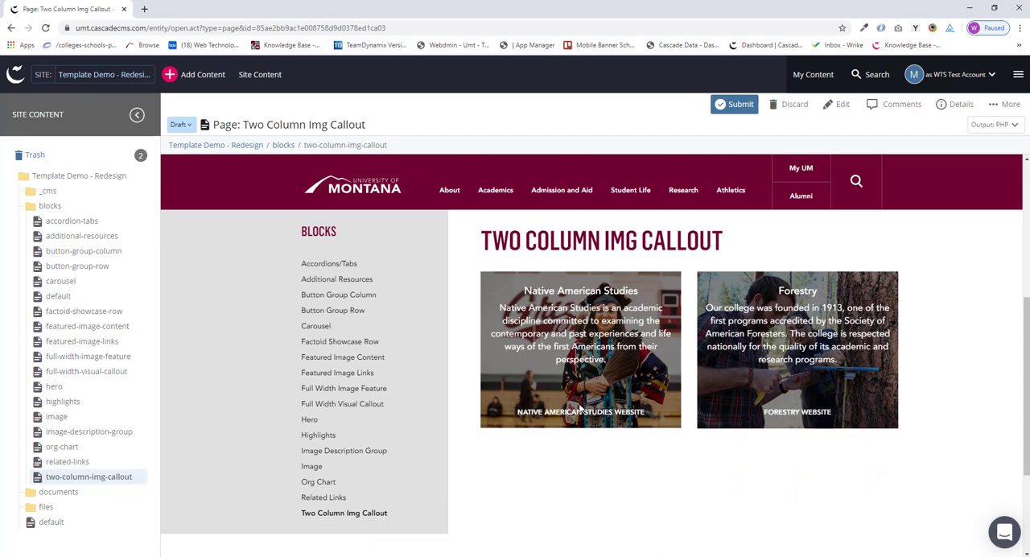
{"action": "left_click", "coordinate": [585, 414]}
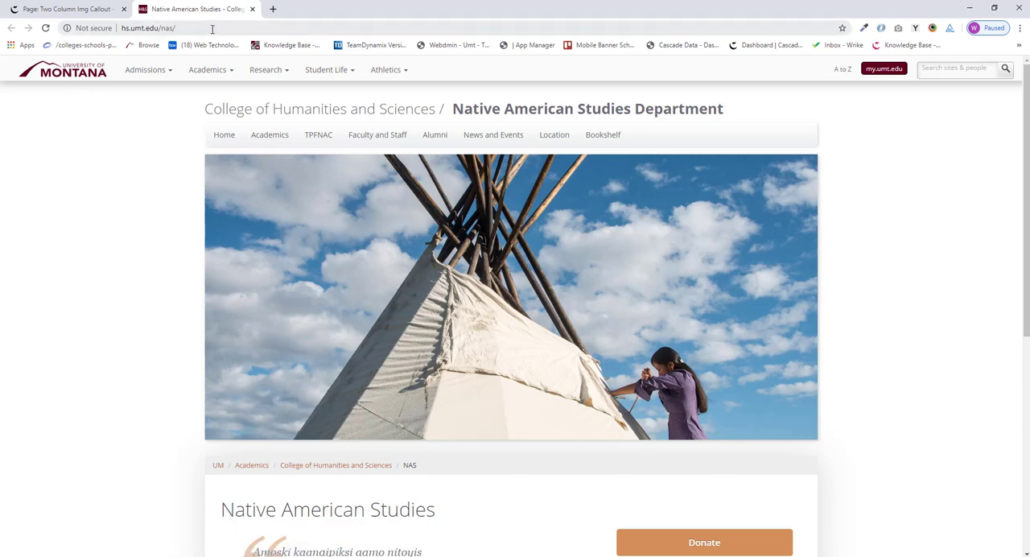
{"action": "left_click", "coordinate": [71, 9]}
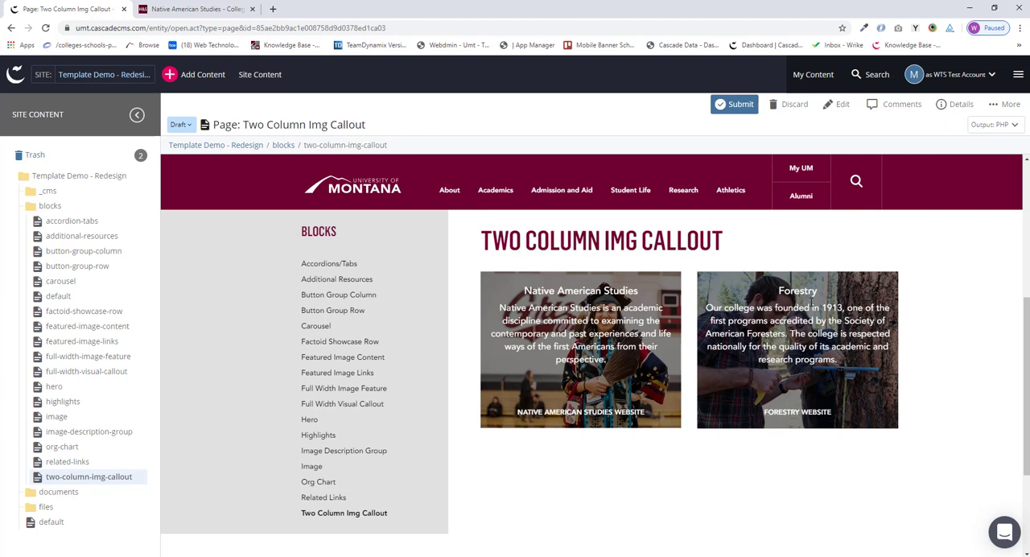
Step: Submit the page with the comment "Added Block. Updated Content Type." without content checks and review the saved callouts
{"action": "left_click", "coordinate": [741, 105]}
{"action": "left_click", "coordinate": [742, 106]}
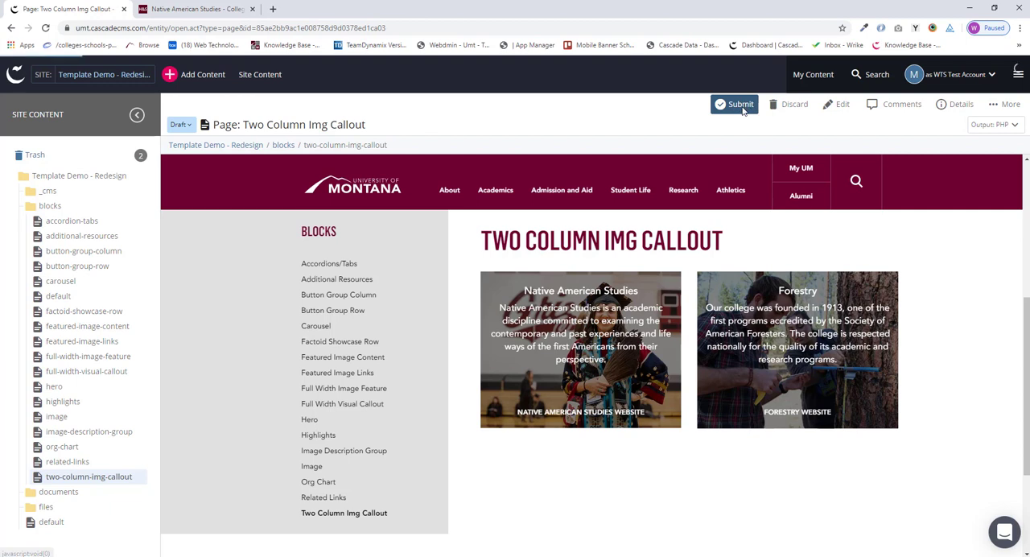
{"action": "type", "text": "Added Block. Updated Content Type."}
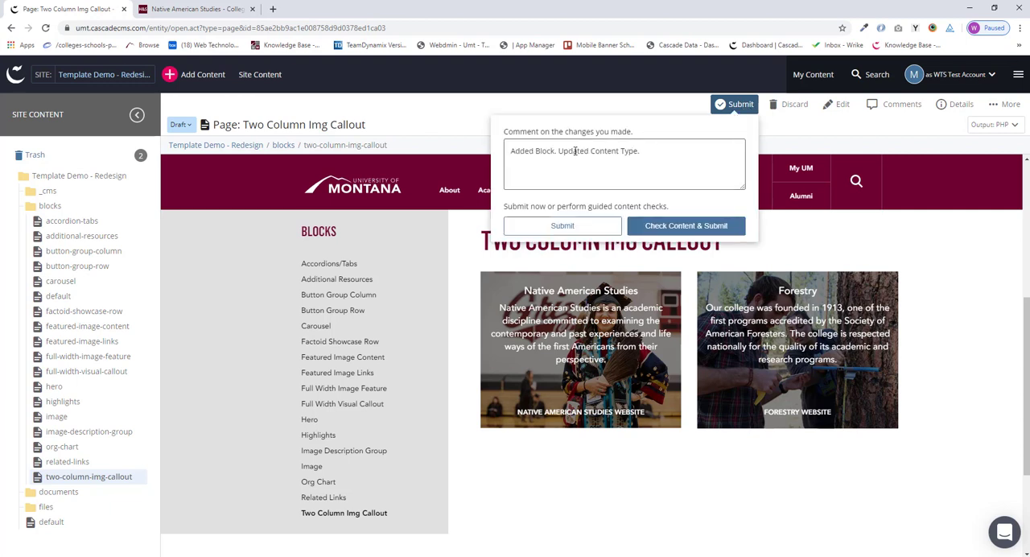
{"action": "left_click", "coordinate": [575, 224]}
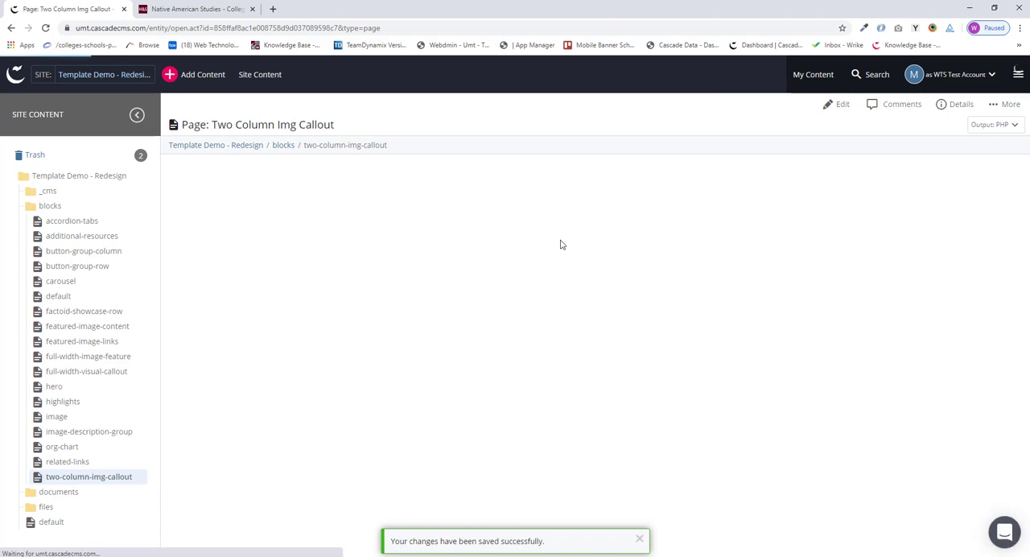
{"action": "scroll", "coordinate": [507, 340], "scroll_direction": "down", "scroll_amount": 5}
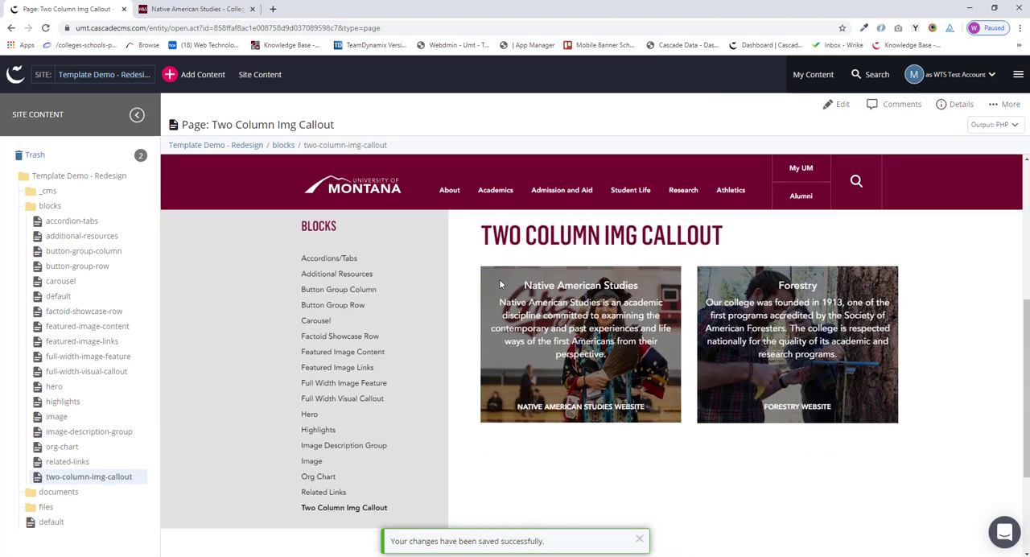
{"action": "scroll", "coordinate": [457, 334], "scroll_direction": "up", "scroll_amount": 1}
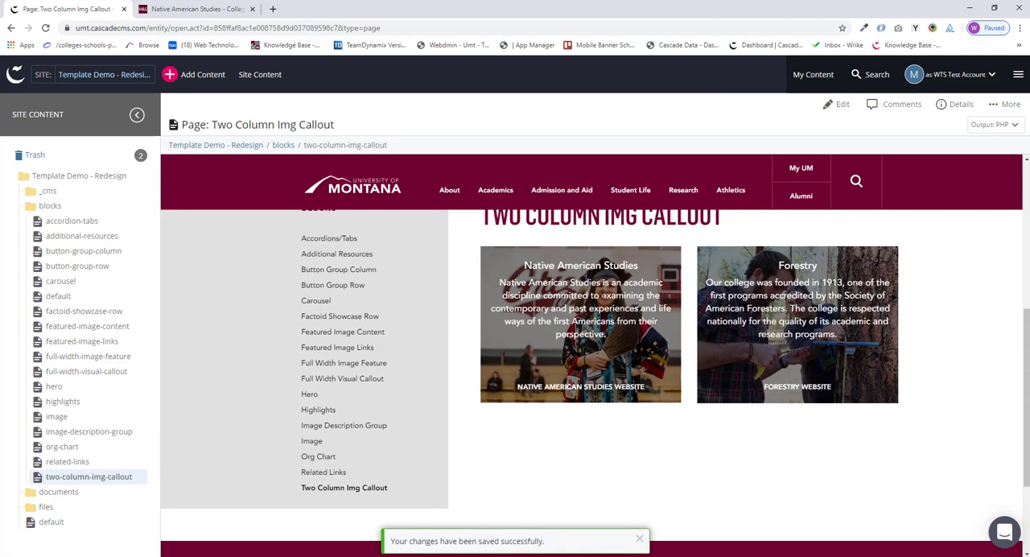